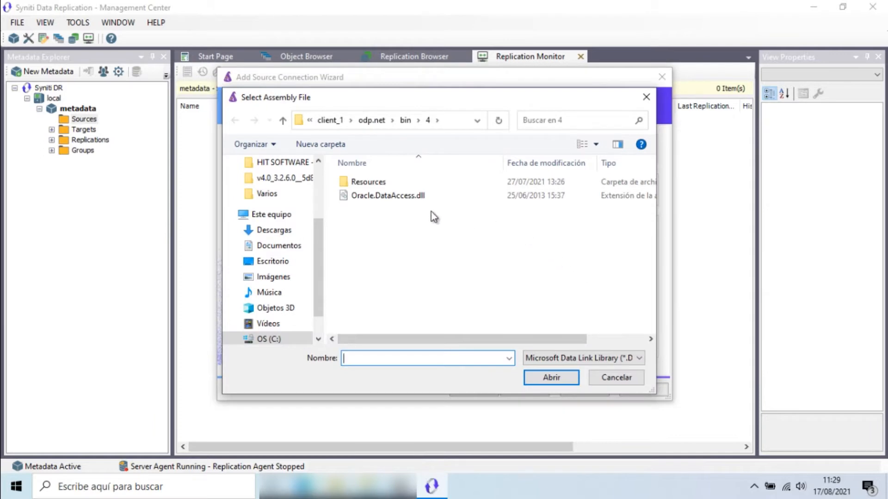
# Step: Select Oracle.DataAccess.dll as the provider assembly
pyautogui.click(394, 198)
pyautogui.click(543, 382)
pyautogui.click(547, 393)
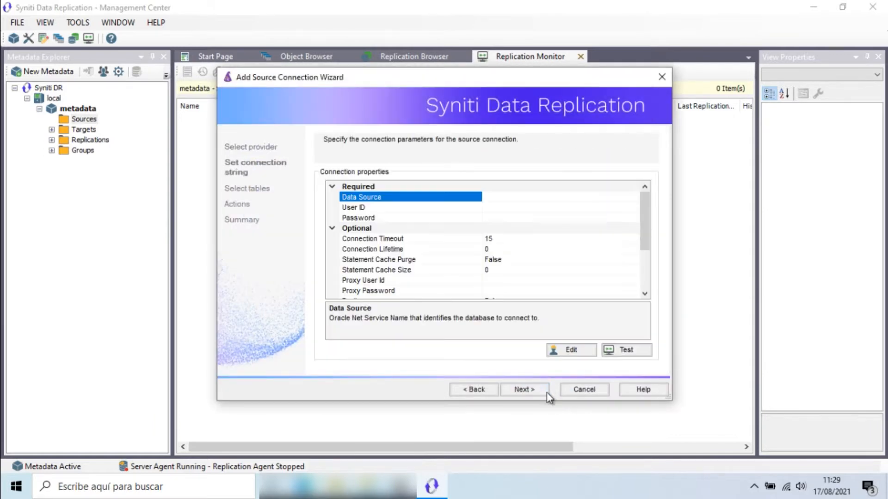
# Step: Enter the Data Source, user ID system and the password, then test the connection successfully
pyautogui.click(512, 199)
pyautogui.hotkey('ctrl', 'v')
pyautogui.click(499, 208)
pyautogui.write('system')
pyautogui.press('Tab')
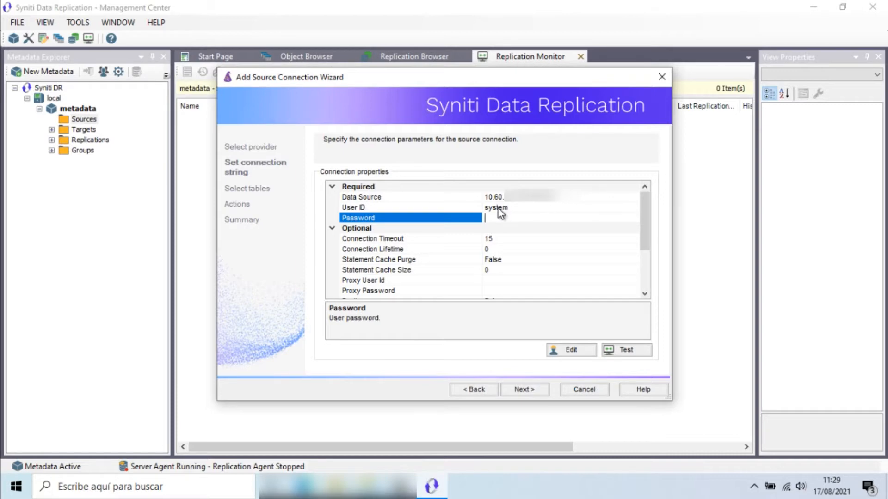
pyautogui.write('*******')
pyautogui.click(625, 350)
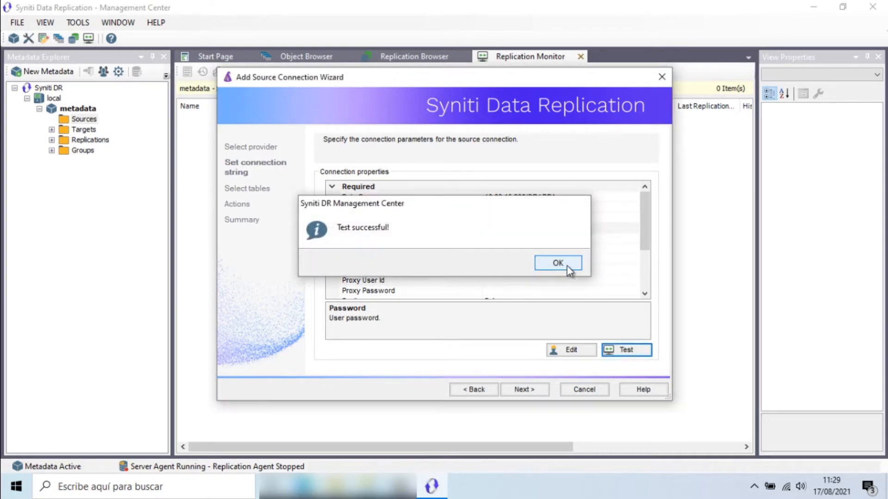
pyautogui.click(566, 265)
pyautogui.click(524, 389)
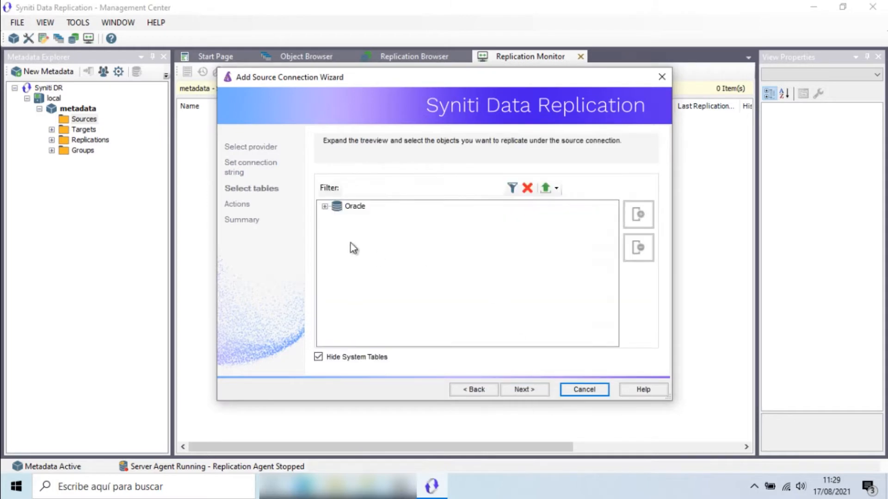
# Step: Select only the CUSTOMERTEST table under Oracle > ALE
pyautogui.click(325, 206)
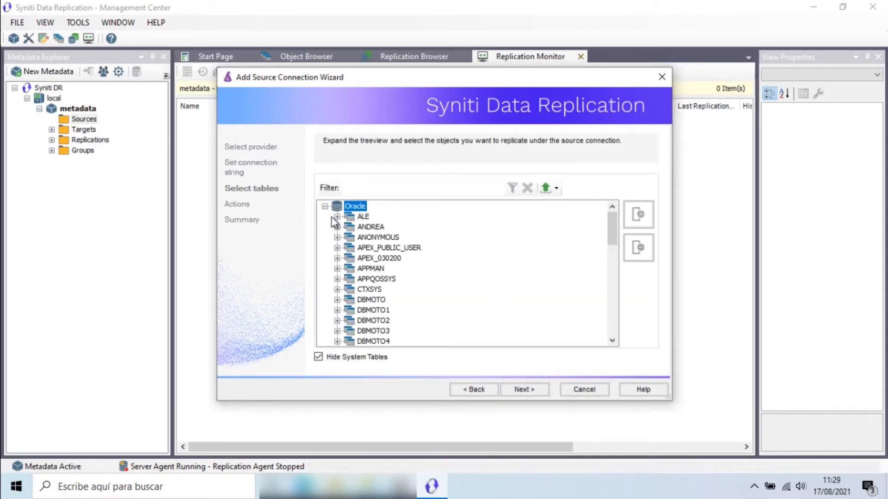
pyautogui.click(337, 217)
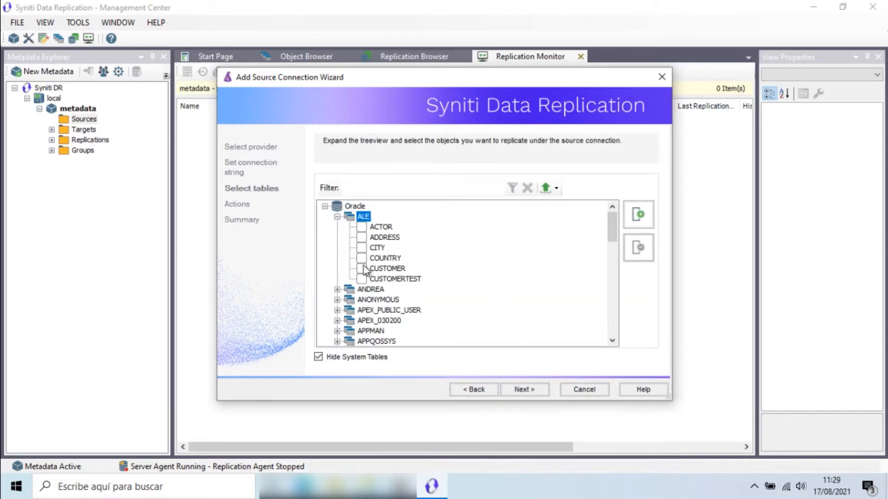
pyautogui.click(364, 280)
pyautogui.click(519, 387)
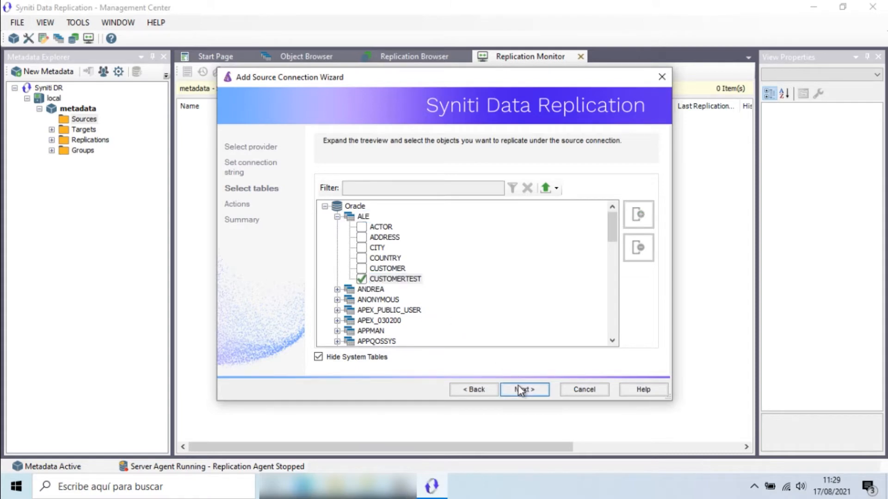
# Step: Choose to launch the Enable Transactional Replication Wizard and finish creating the source
pyautogui.click(332, 202)
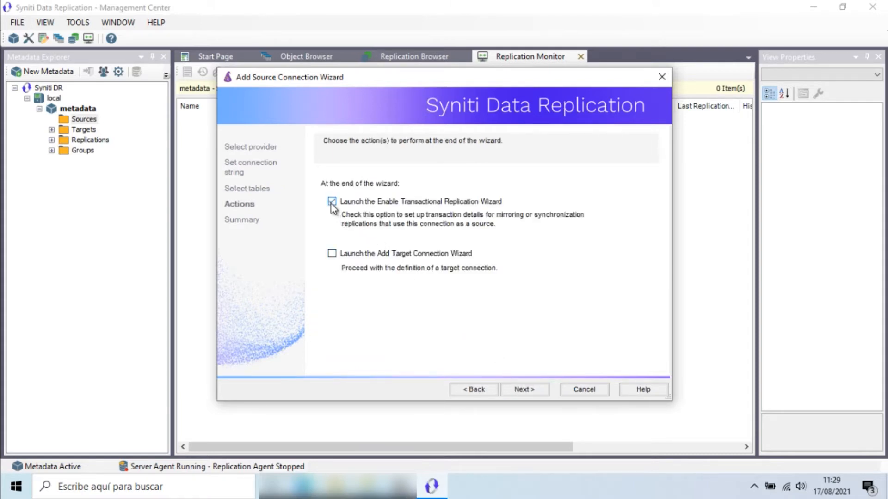
pyautogui.click(523, 389)
pyautogui.click(520, 390)
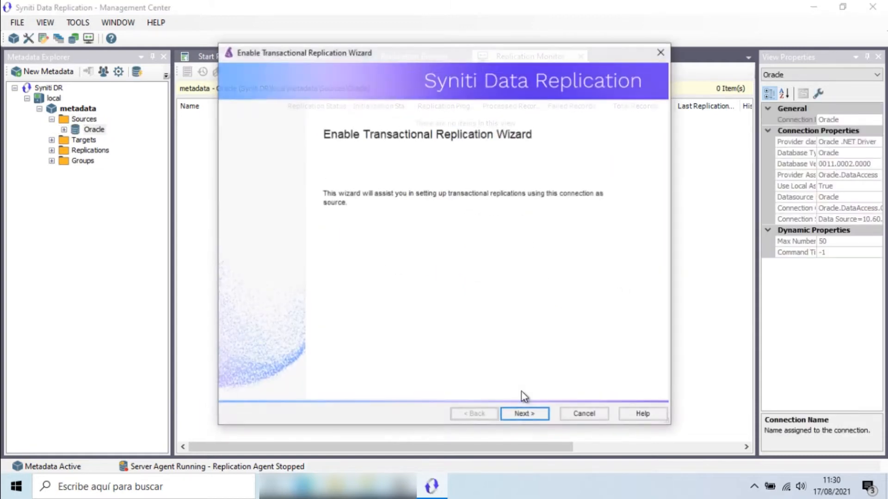
# Step: Complete the wizard using the Log Reader log type and default log settings
pyautogui.click(523, 407)
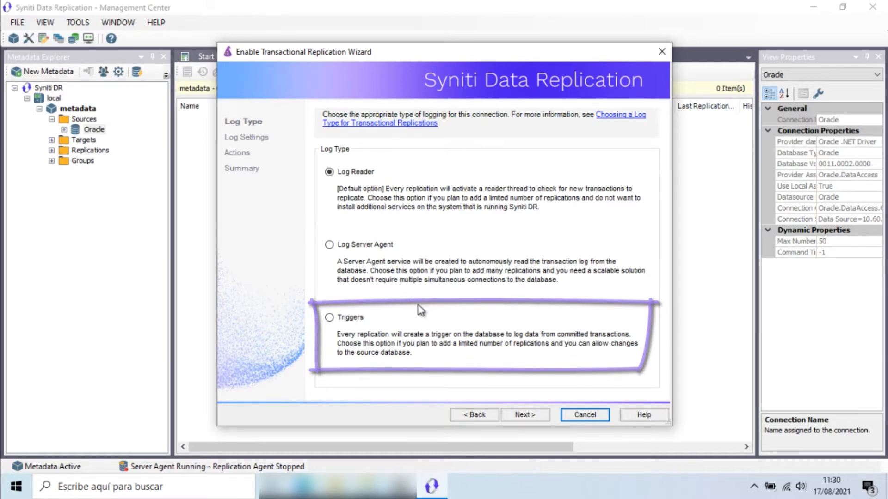
pyautogui.click(521, 414)
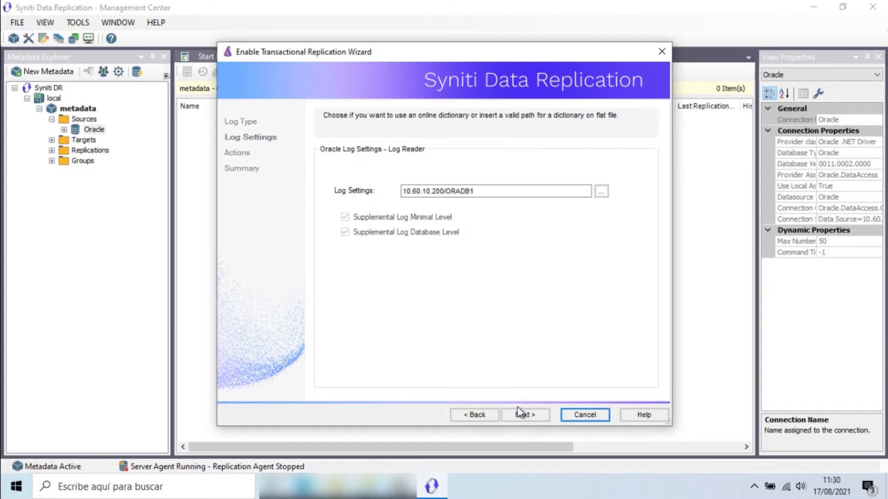
pyautogui.click(518, 413)
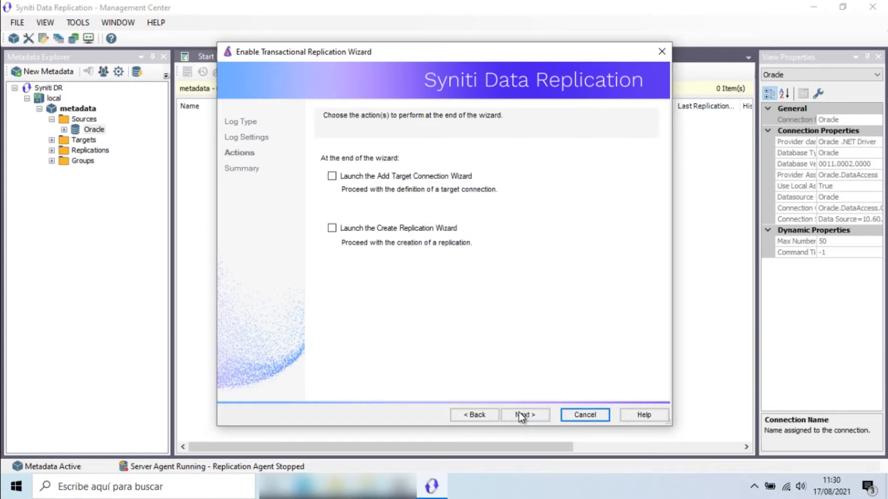
pyautogui.click(519, 414)
pyautogui.click(519, 414)
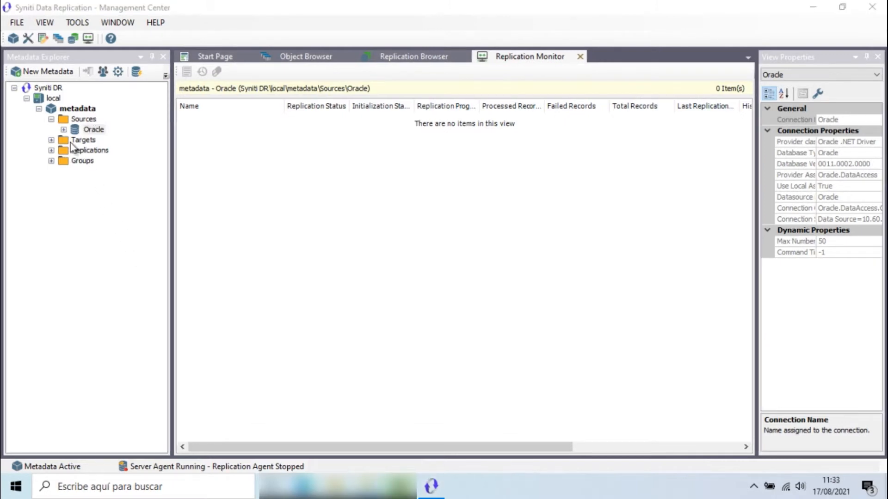
# Step: Expand Oracle > ALE in Metadata Explorer and open the CUSTOMERTEST table with Open Table
pyautogui.click(64, 130)
pyautogui.click(76, 139)
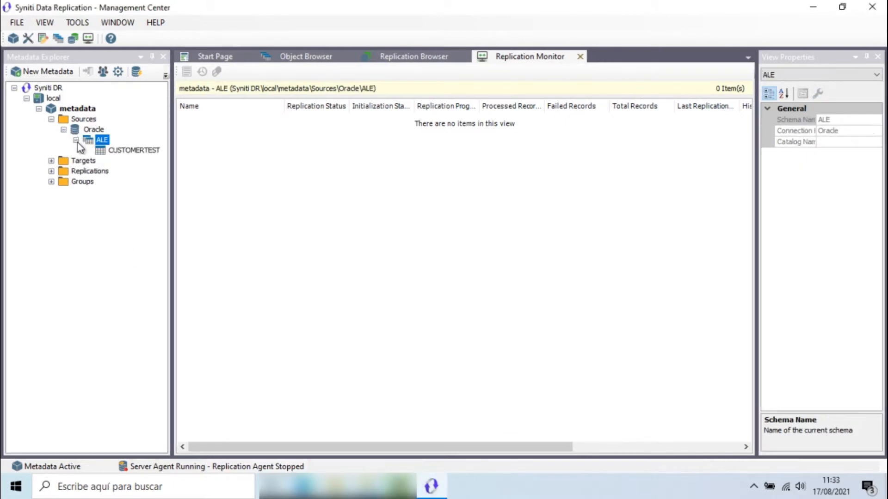
pyautogui.click(134, 153)
pyautogui.rightClick(138, 153)
pyautogui.click(155, 160)
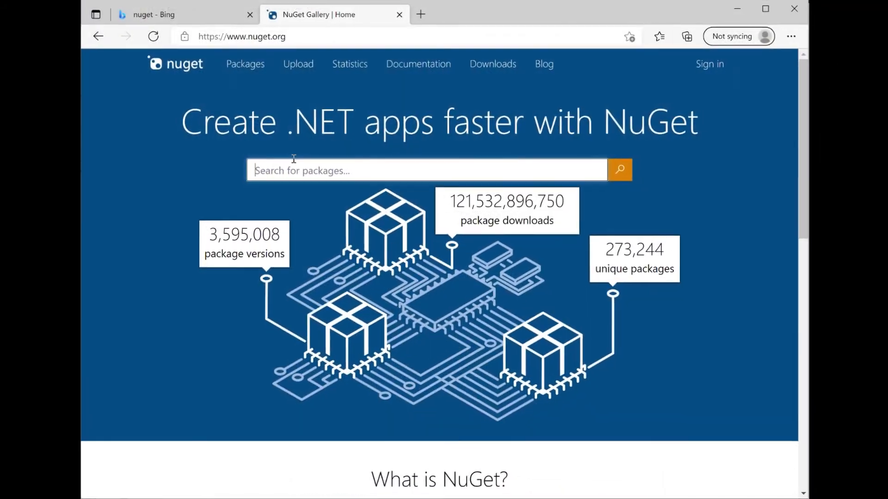
# Step: Search nuget.org for Confluent.Kafka and download the recommended latest nuget.exe v5.11.0
pyautogui.click(300, 165)
pyautogui.write('Confluent.Kafka')
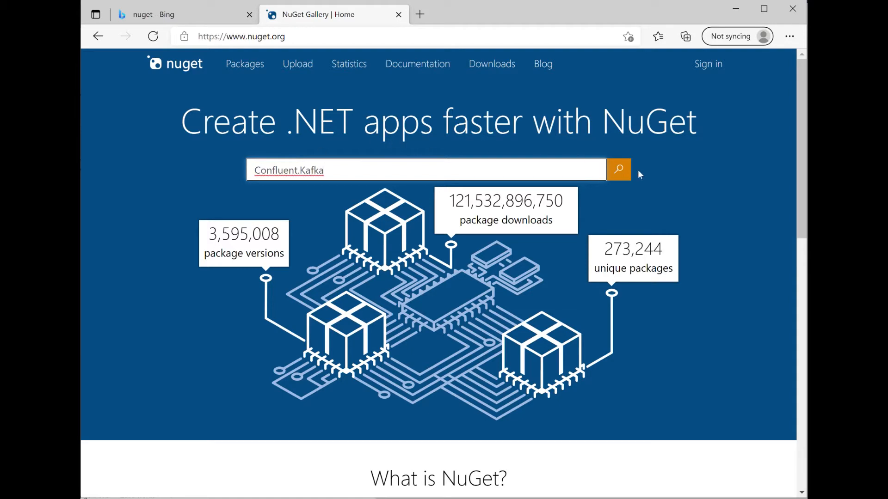
pyautogui.click(621, 171)
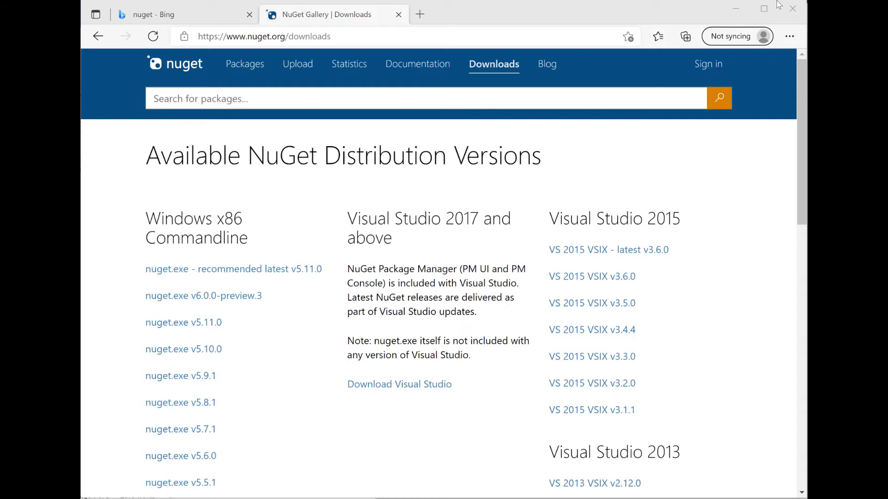
pyautogui.click(305, 234)
pyautogui.click(276, 273)
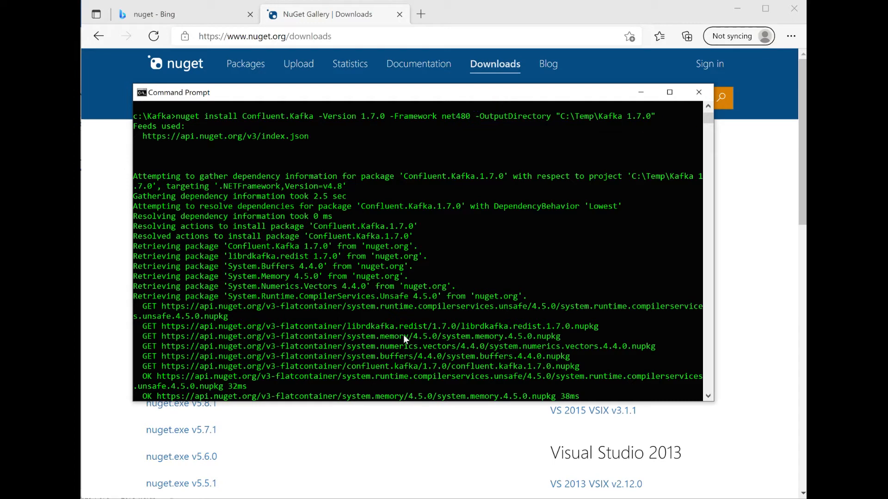
# Step: Install Confluent.Kafka 1.7.0 for net480 into C:\Temp\Kafka 1.7.0 and review the output
pyautogui.click(708, 397)
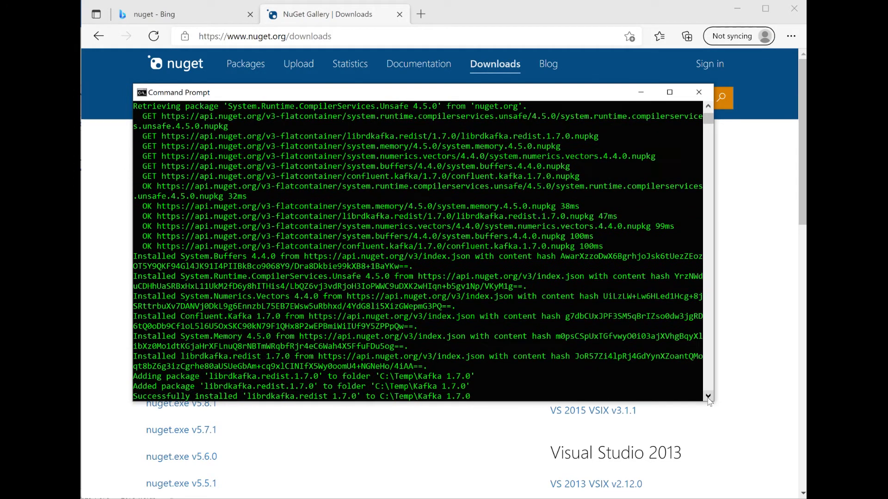
pyautogui.click(708, 398)
pyautogui.click(708, 399)
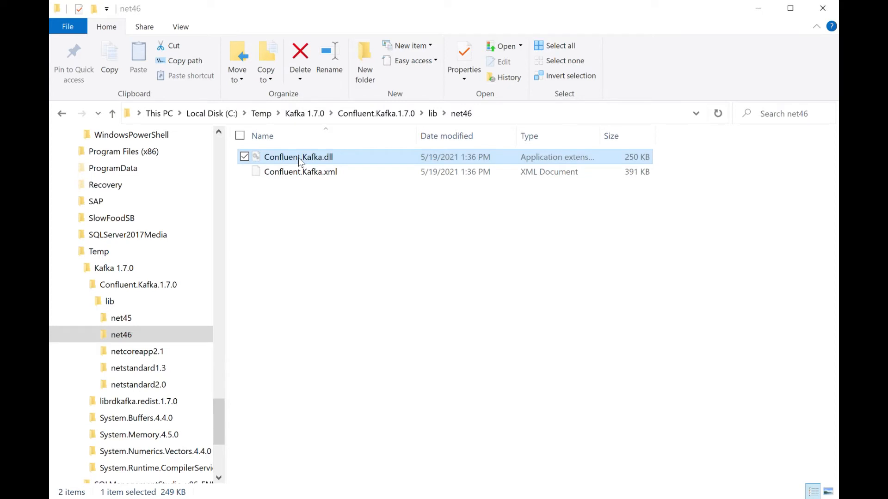
# Step: Move Confluent.Kafka.dll from lib\net46 into Plugins\Kafka, granting admin permission
pyautogui.moveTo(216, 427); pyautogui.dragTo(215, 360)
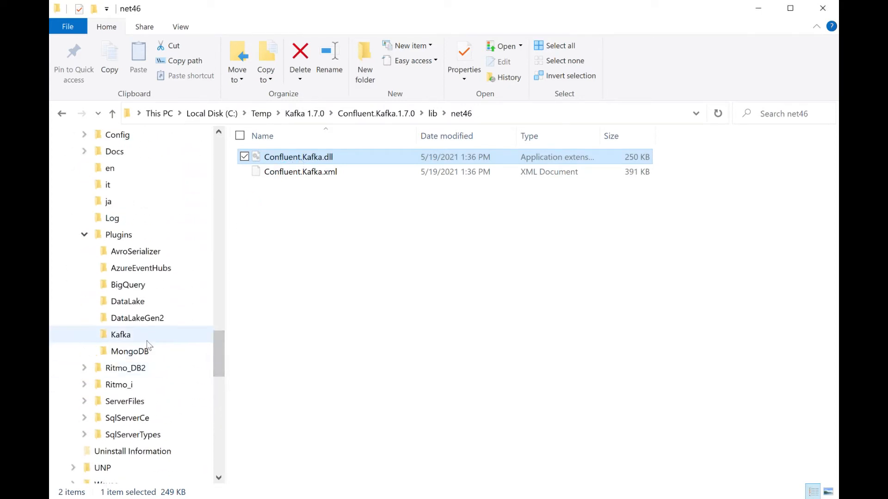
pyautogui.moveTo(293, 162); pyautogui.dragTo(151, 336)
pyautogui.moveTo(153, 339); pyautogui.dragTo(153, 339)
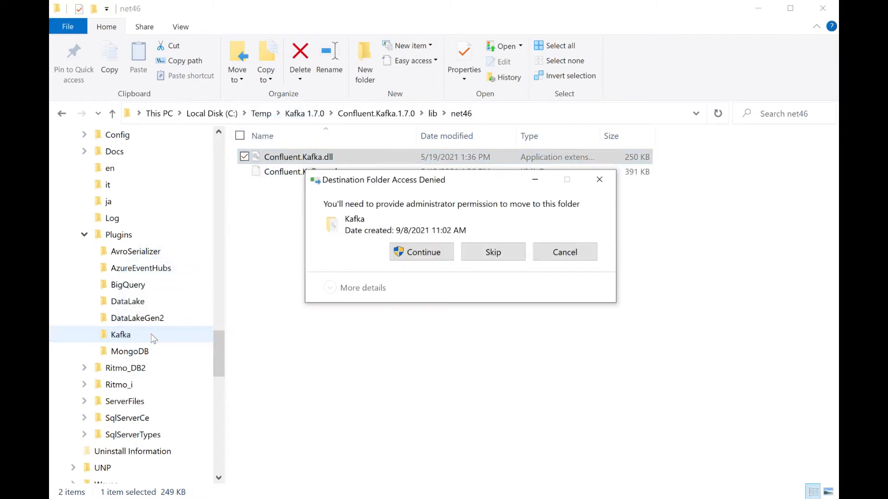
pyautogui.click(435, 256)
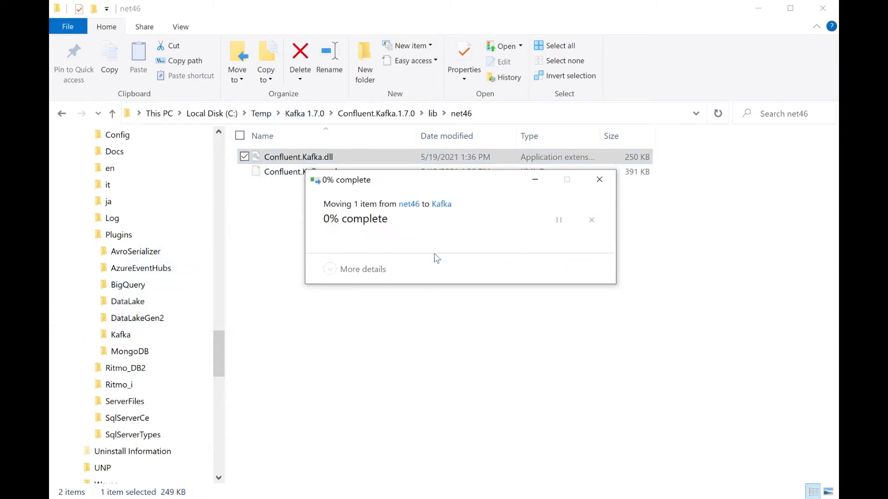
pyautogui.hotkey('alt', 'Tab')
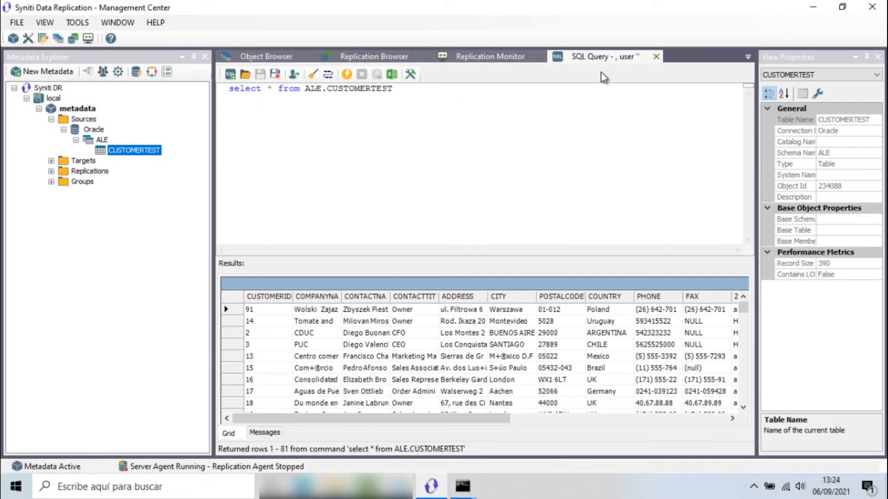
# Step: Close the CUSTOMERTEST query results and start adding a target connection from Targets
pyautogui.click(656, 58)
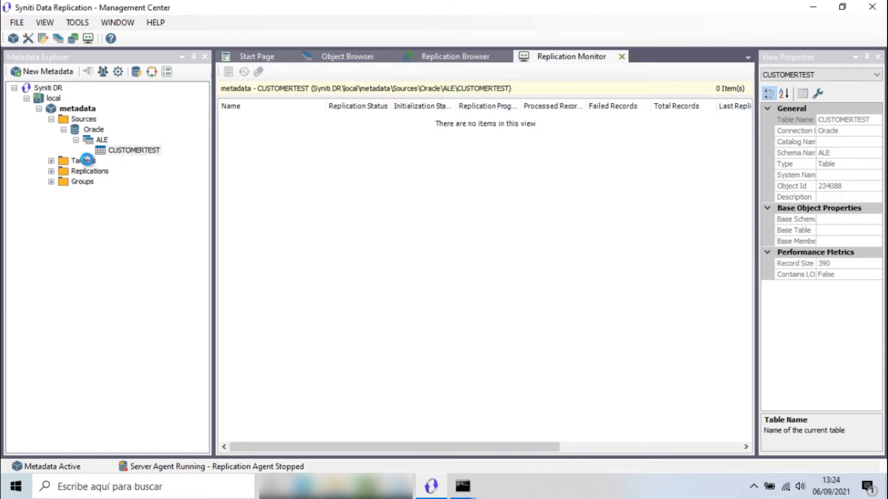
pyautogui.rightClick(89, 161)
pyautogui.click(99, 168)
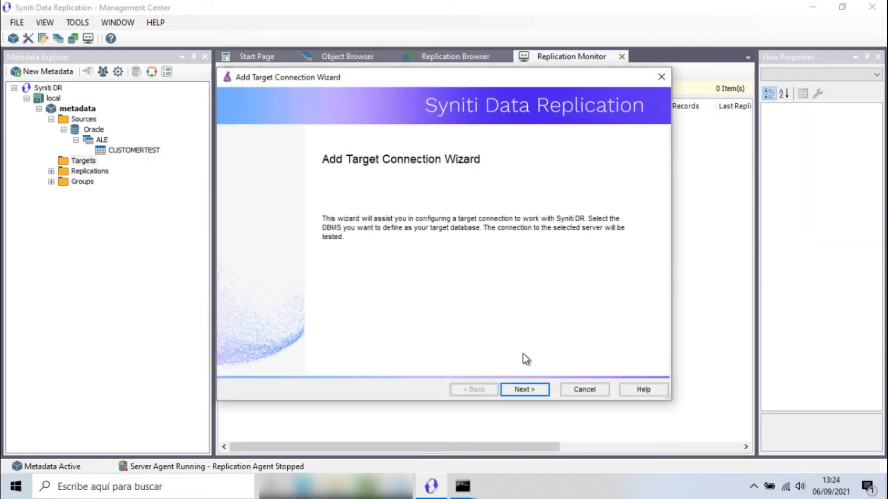
# Step: Name the target Kafka and choose Kafka - Apache as its database
pyautogui.click(526, 390)
pyautogui.write('Kaf')
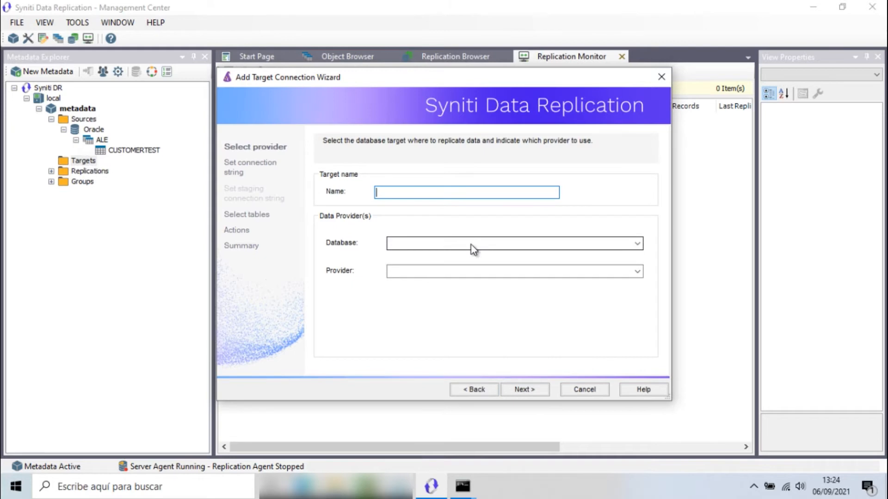
pyautogui.write('ka')
pyautogui.click(510, 244)
pyautogui.scroll(-8, 510, 244)
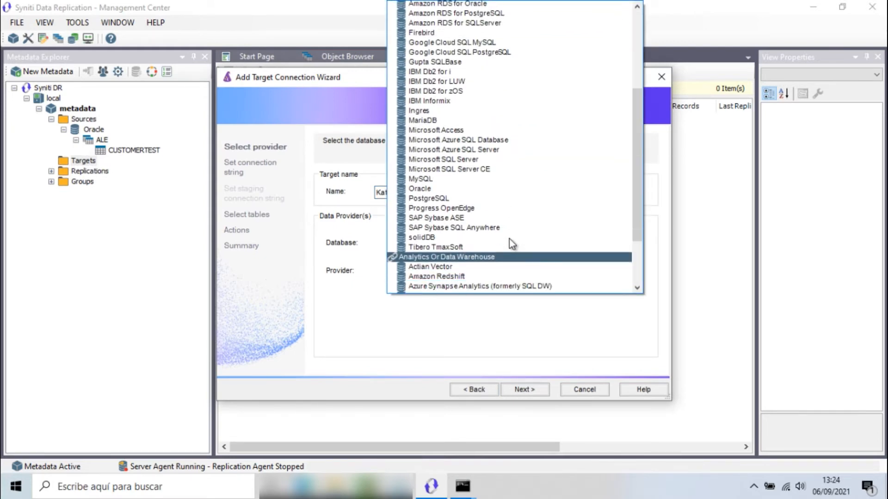
pyautogui.click(485, 288)
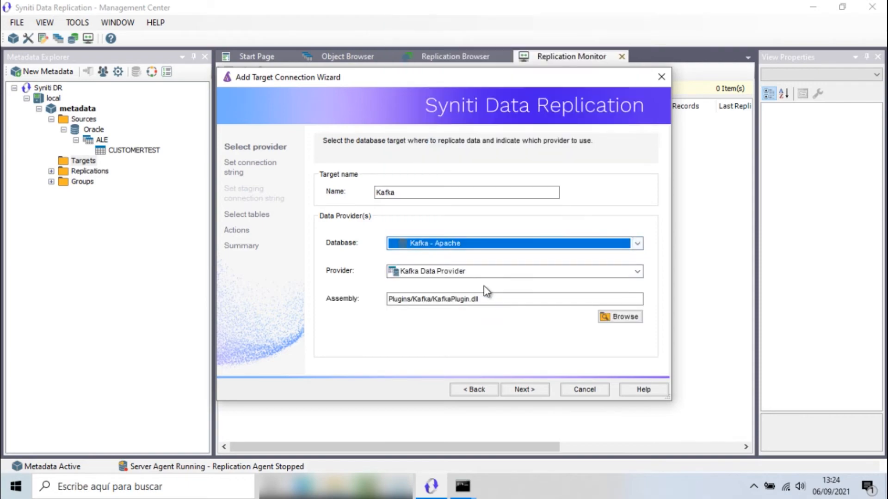
# Step: Set Server localhost, Output Folder c:\Kafka\kafka_2.13-2.8.0\kafka-logs, Default Topic test, serialization 0 - JSON
pyautogui.click(524, 389)
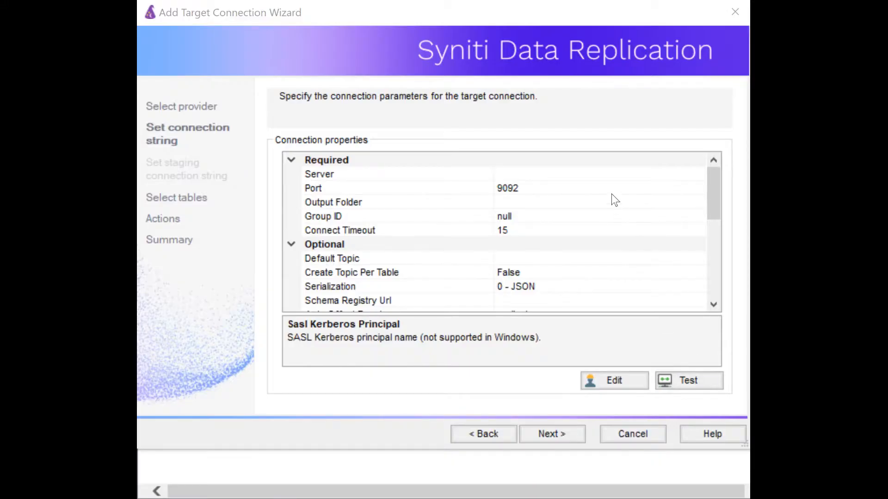
pyautogui.click(565, 196)
pyautogui.write('localhost')
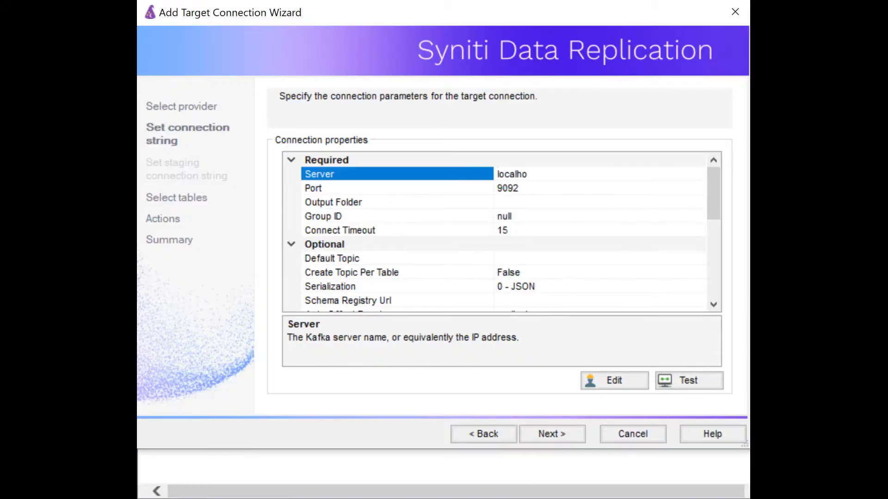
pyautogui.click(587, 202)
pyautogui.write('c')
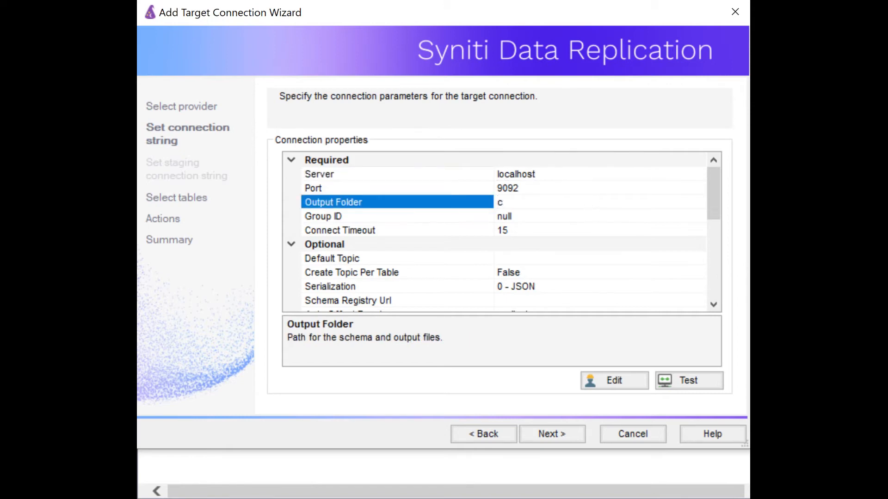
pyautogui.write(':\\Kafka\\kafka_')
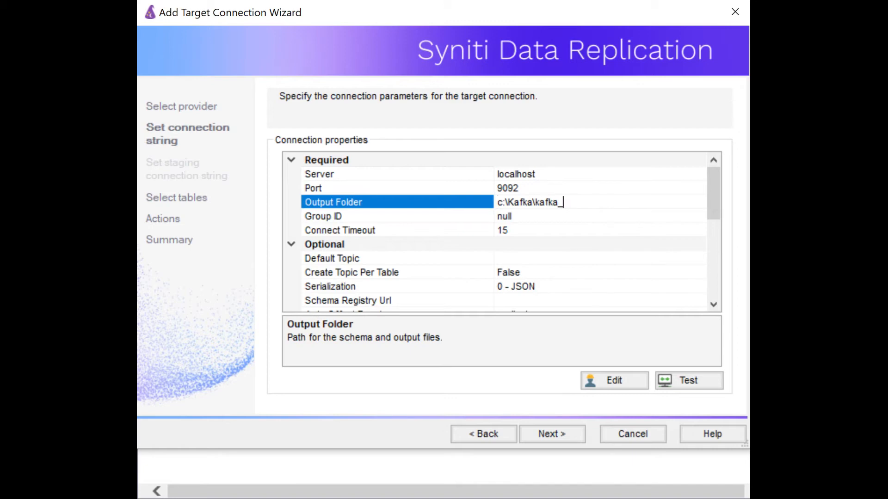
pyautogui.write('2.13-2.8.0\\kafka-logs')
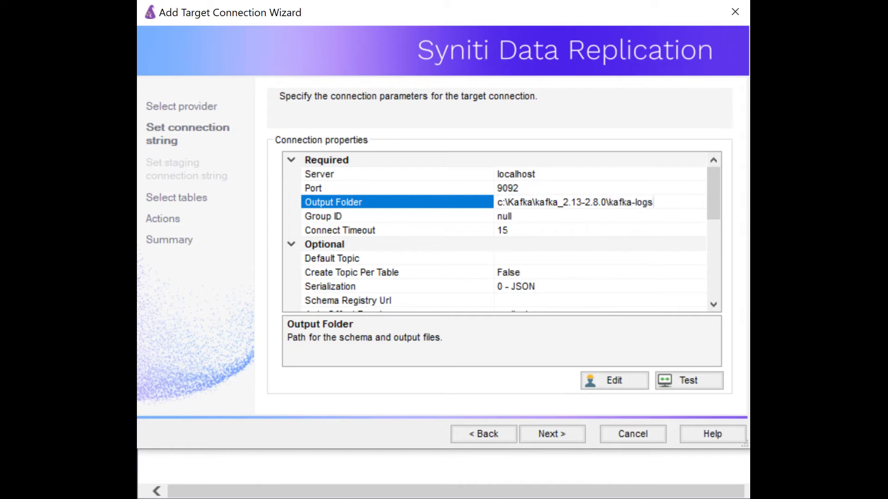
pyautogui.click(535, 259)
pyautogui.write('test')
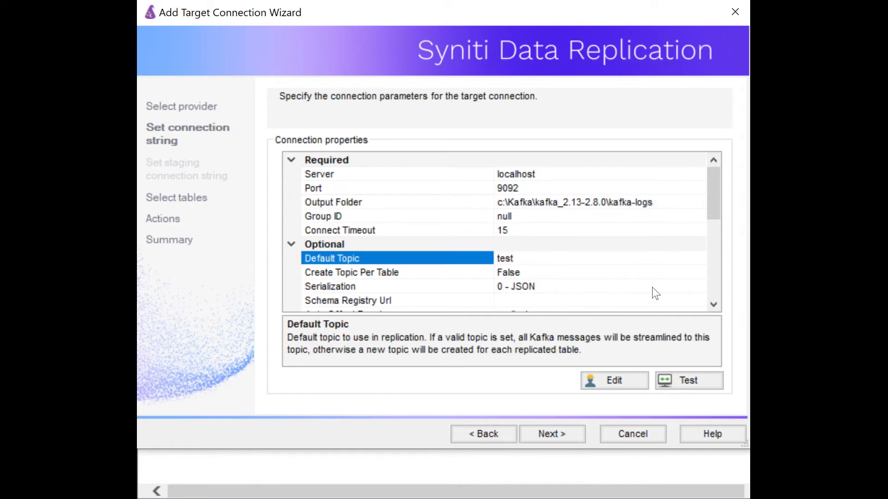
pyautogui.click(693, 287)
pyautogui.click(698, 288)
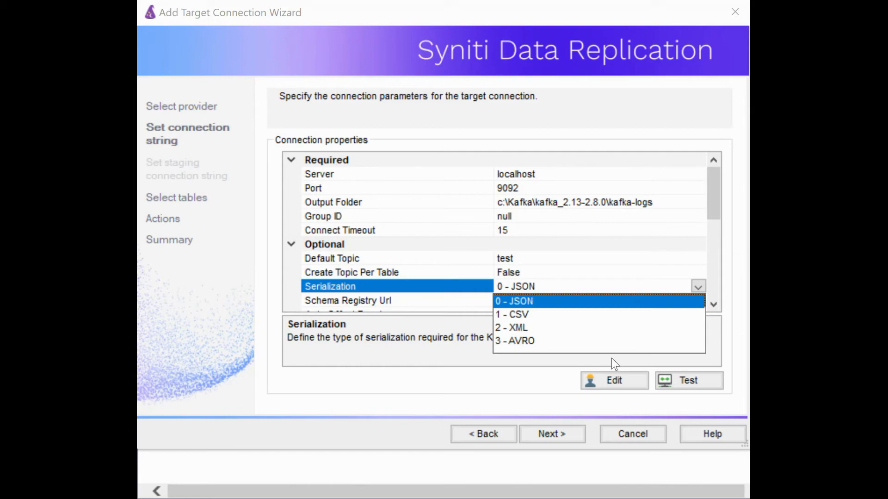
pyautogui.click(598, 303)
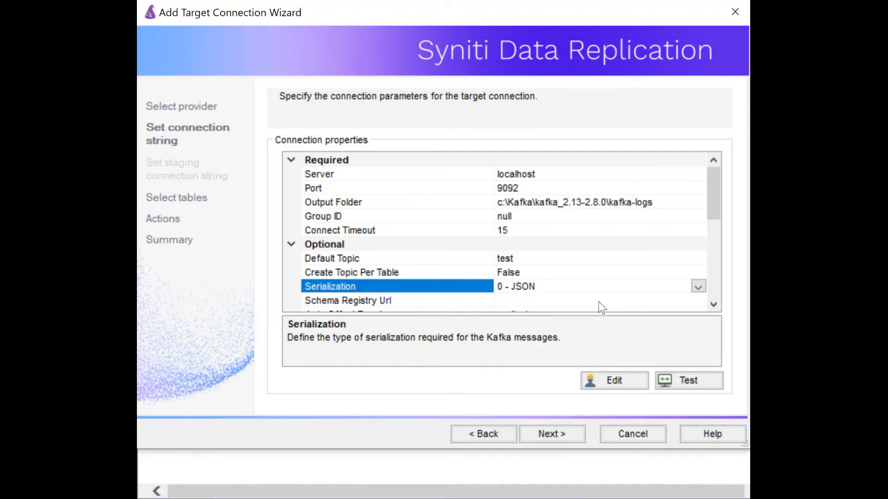
# Step: Test the Kafka connection successfully and finish creating the Kafka target
pyautogui.click(682, 381)
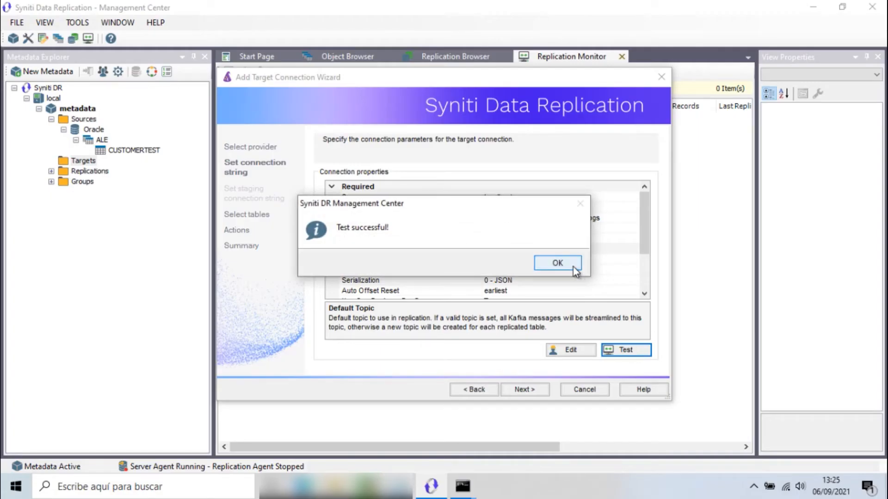
pyautogui.click(573, 265)
pyautogui.click(531, 391)
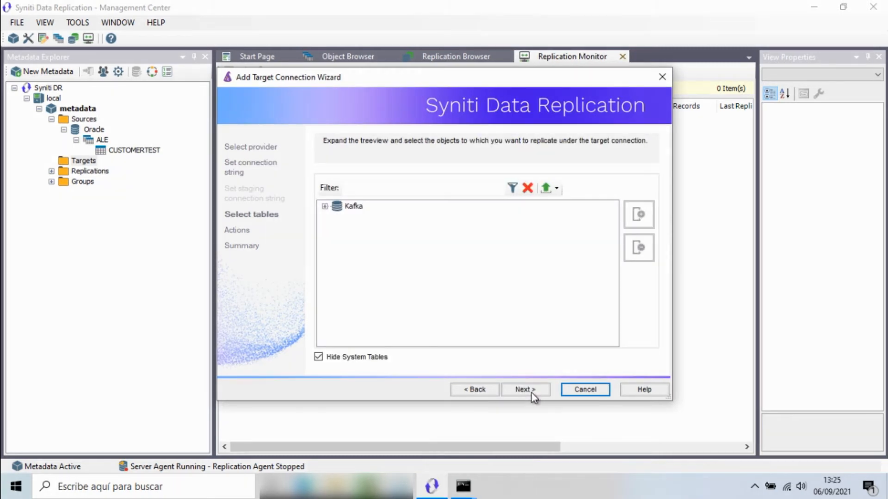
pyautogui.click(531, 392)
pyautogui.click(531, 392)
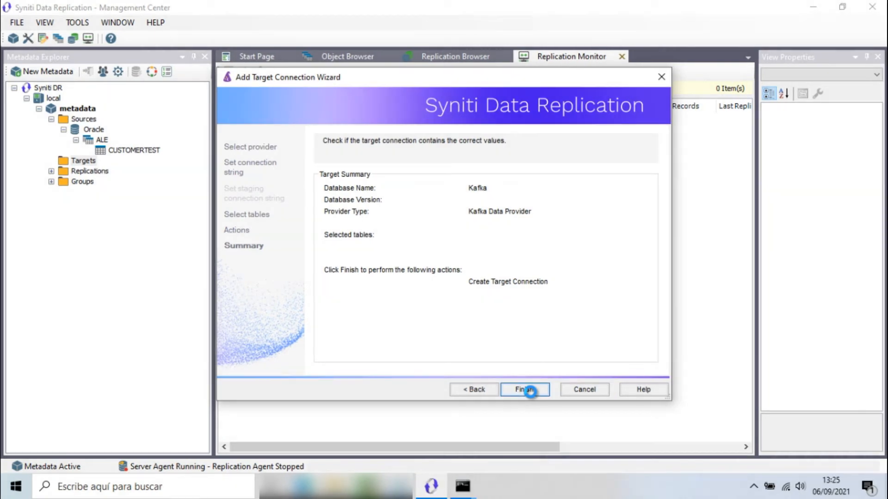
pyautogui.click(530, 391)
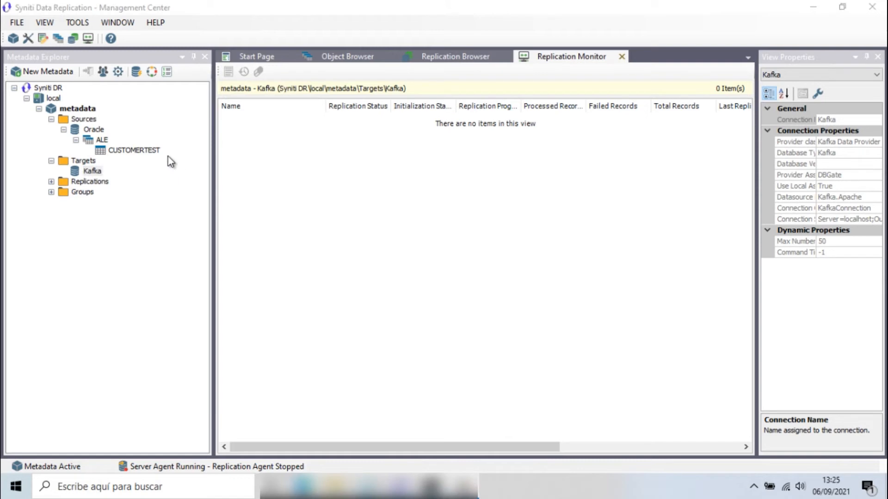
# Step: Drag CUSTOMERTEST onto the Kafka target and accept the source, target and generated columns
pyautogui.click(138, 153)
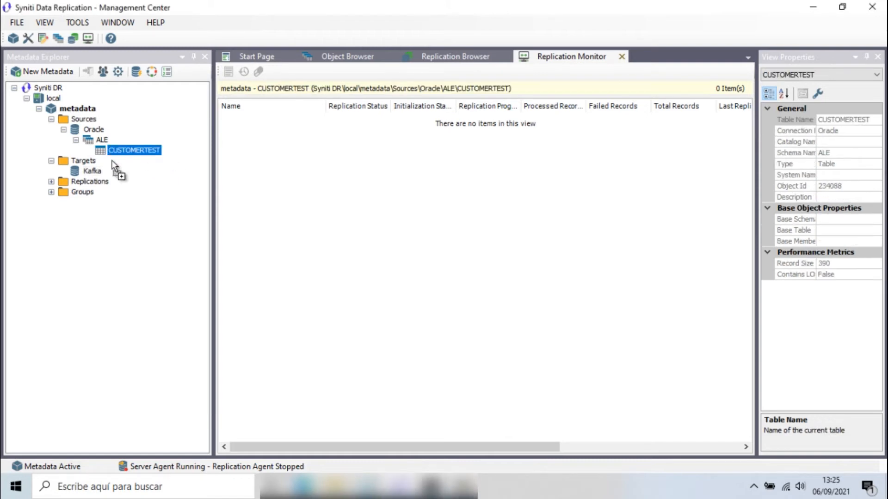
pyautogui.moveTo(138, 152); pyautogui.dragTo(96, 169)
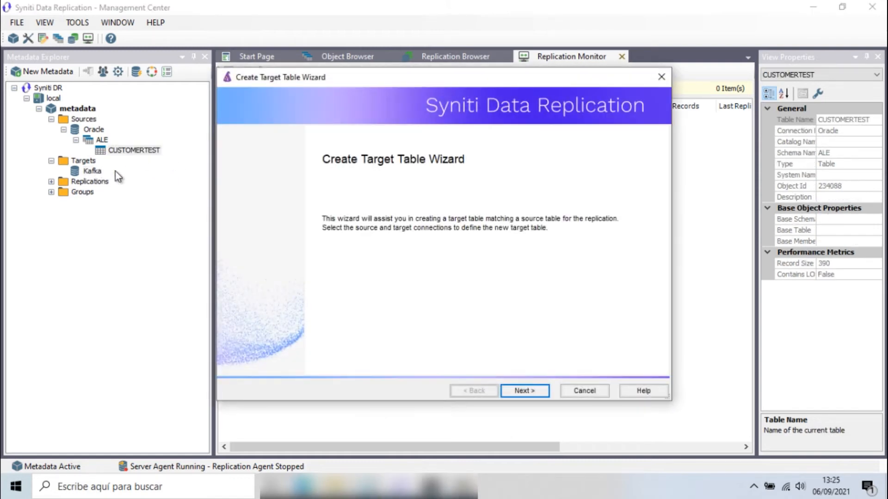
pyautogui.click(534, 394)
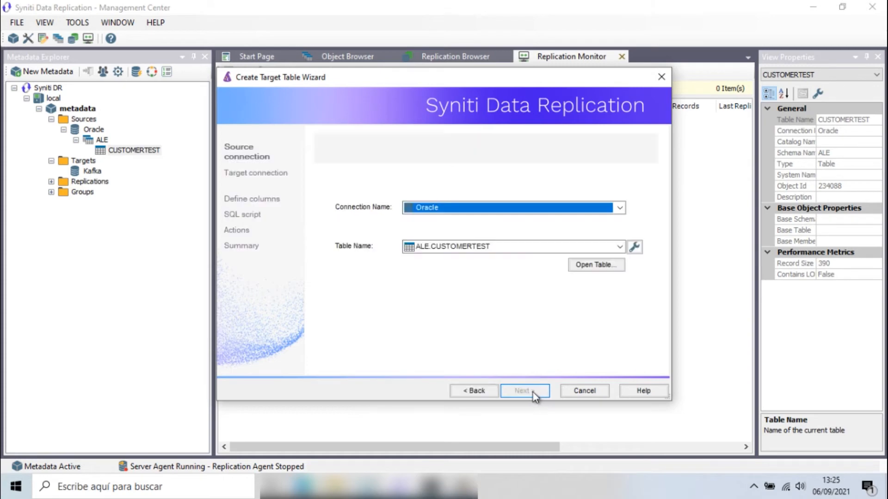
pyautogui.click(533, 394)
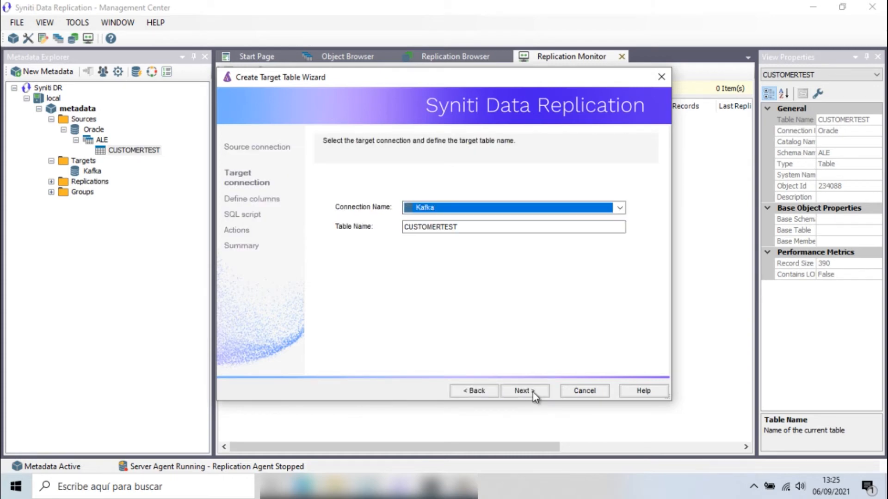
pyautogui.click(532, 391)
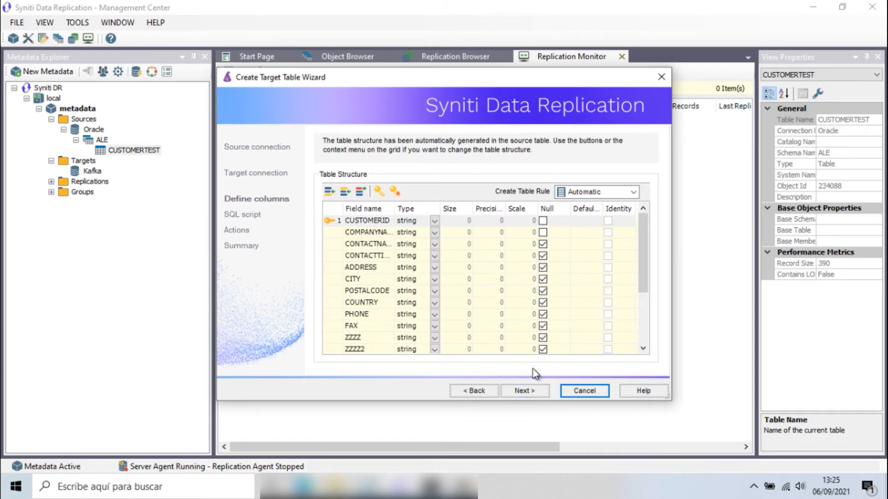
pyautogui.moveTo(398, 209); pyautogui.dragTo(437, 208)
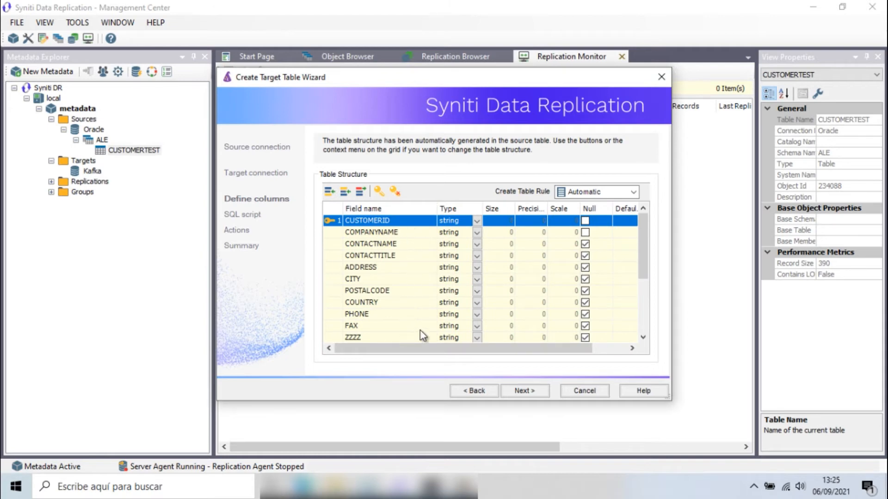
pyautogui.click(535, 392)
# Step: Create the CUSTOMERTEST target table and add it to the target tables list
pyautogui.click(515, 388)
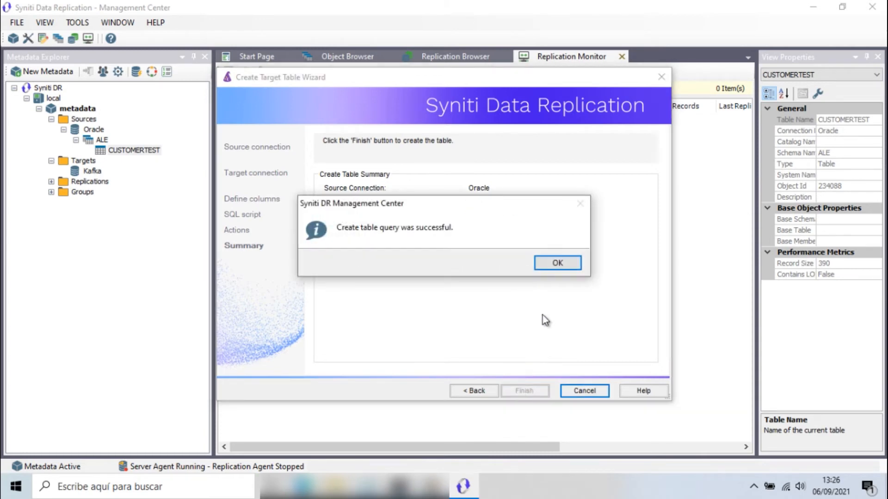
pyautogui.click(558, 264)
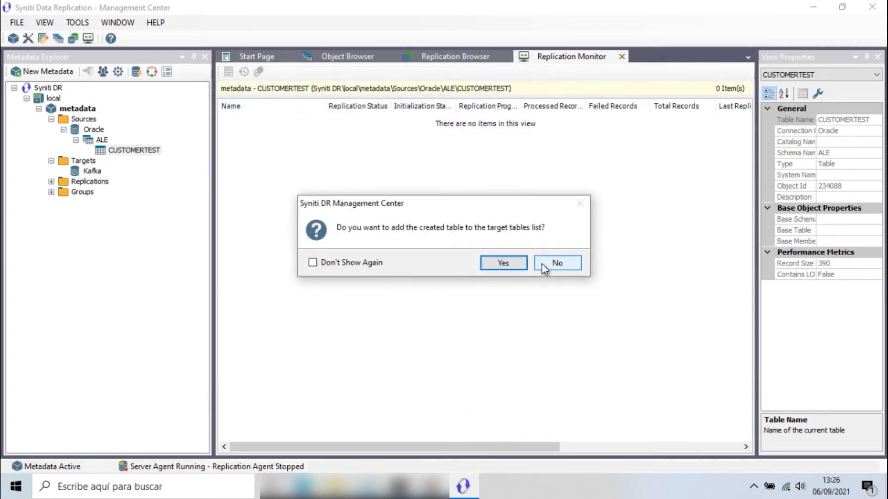
pyautogui.click(508, 265)
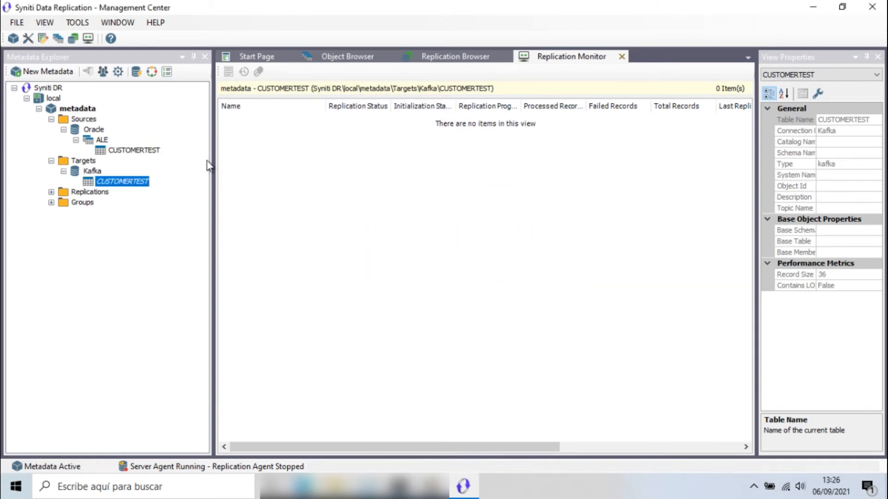
# Step: Start a Continuous Mirroring replication of the Oracle table ALE.CUSTOMERTEST to Kafka
pyautogui.moveTo(147, 153); pyautogui.dragTo(140, 183)
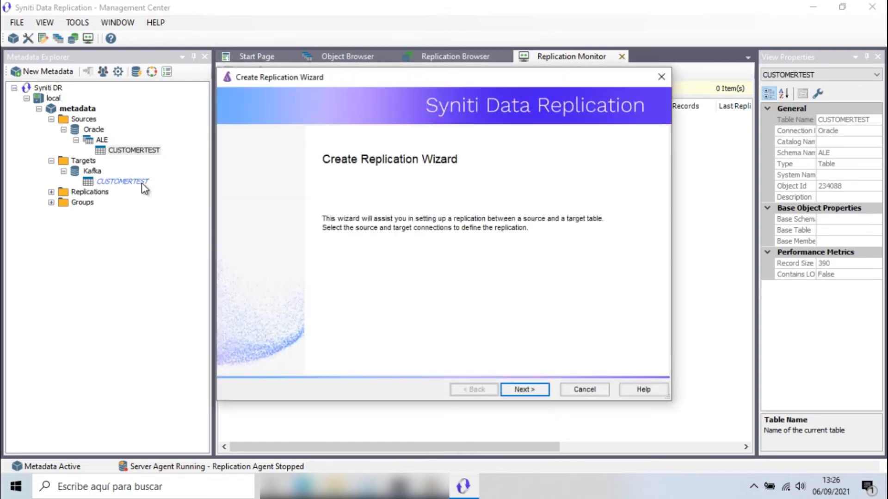
pyautogui.click(514, 389)
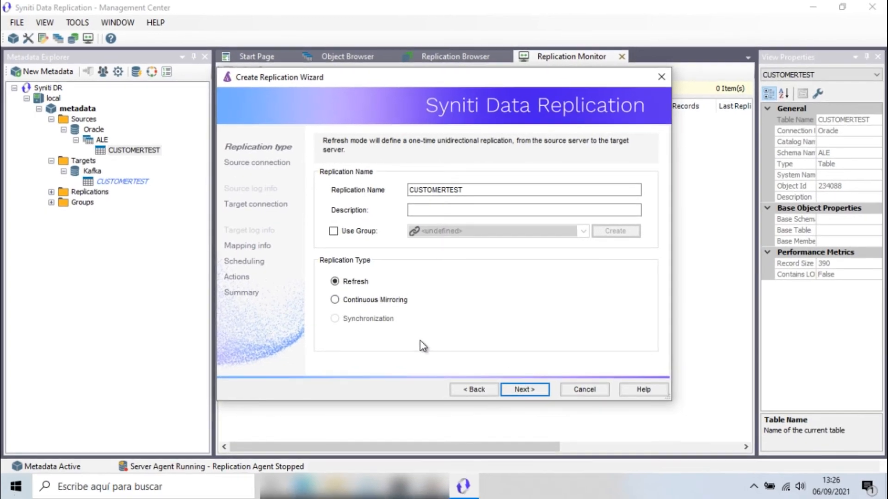
pyautogui.click(372, 305)
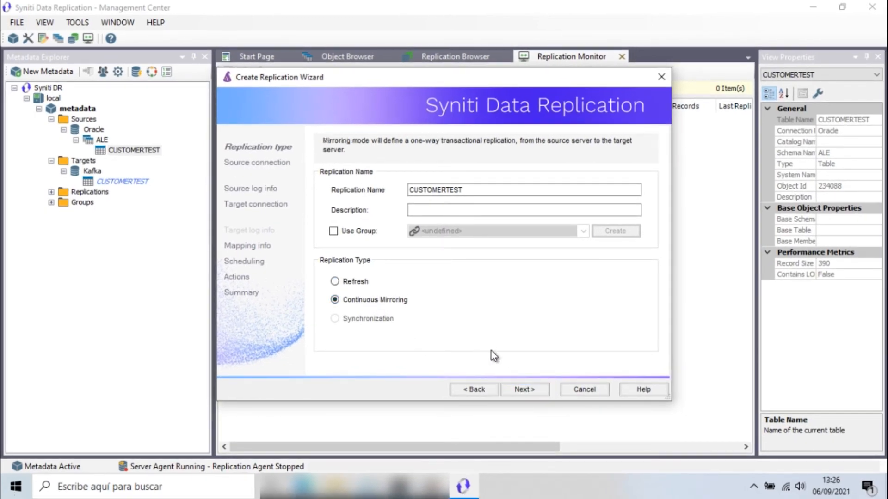
pyautogui.click(522, 388)
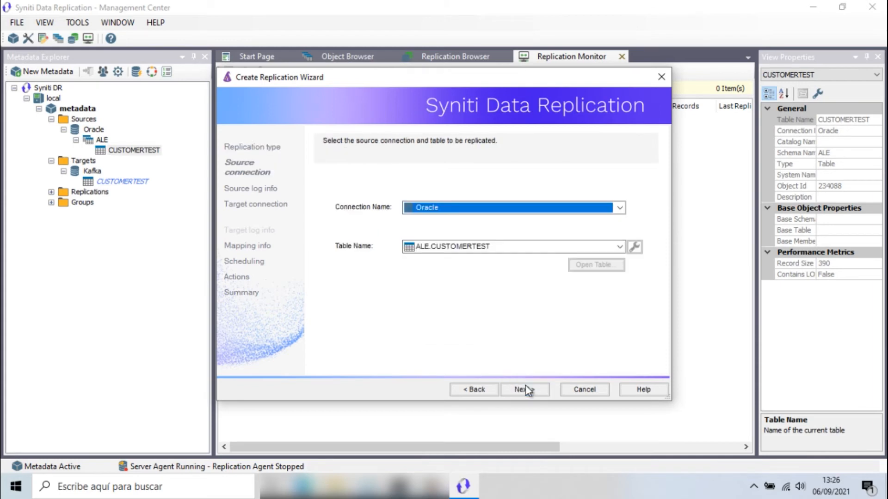
pyautogui.click(527, 390)
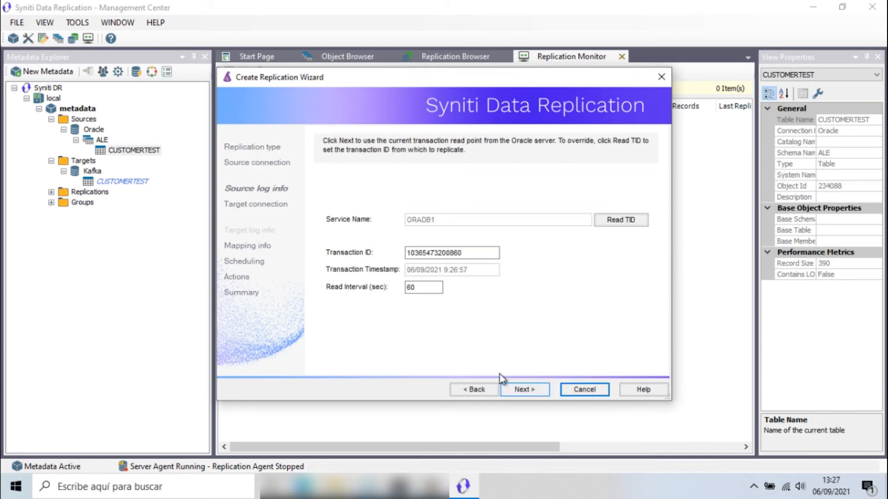
# Step: Set the read interval to 2, accept the Kafka target CUSTOMERTEST and mappings, and finish
pyautogui.moveTo(411, 287); pyautogui.dragTo(397, 290)
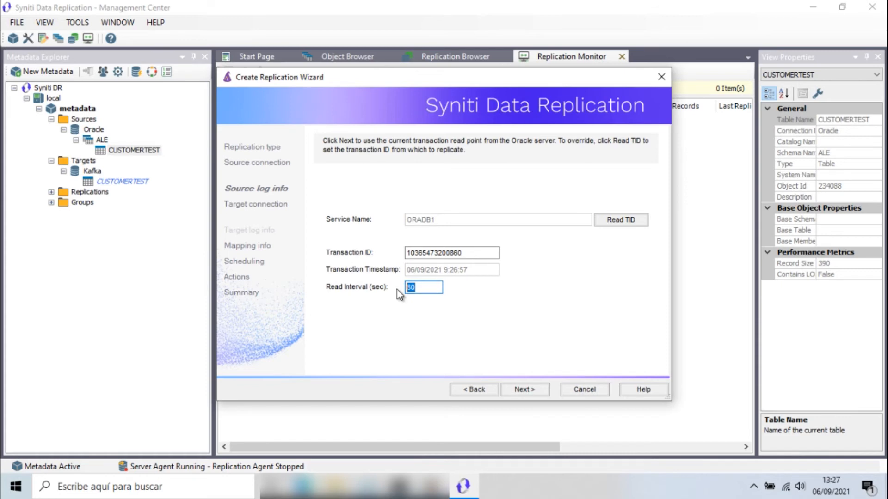
pyautogui.write('2')
pyautogui.click(544, 393)
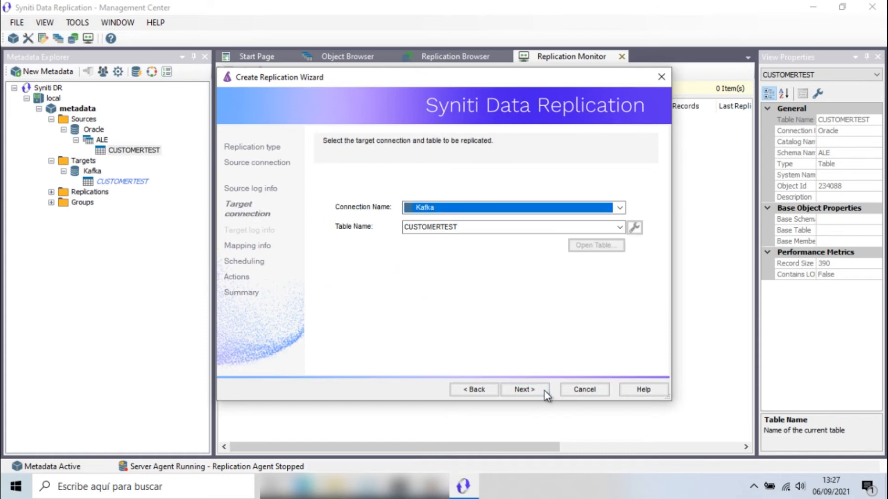
pyautogui.click(524, 389)
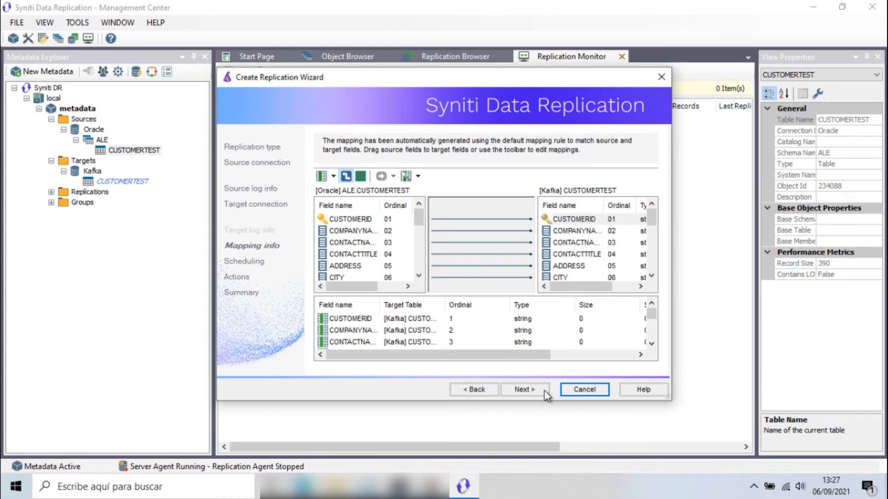
pyautogui.click(544, 393)
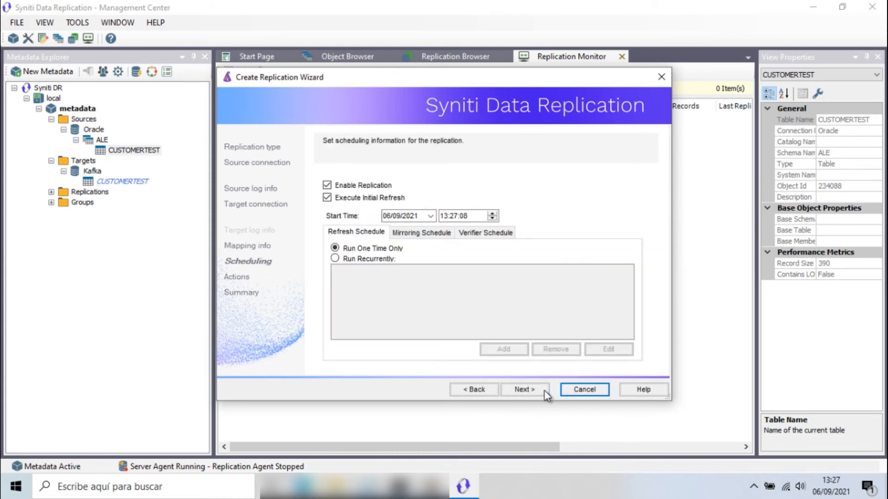
pyautogui.click(544, 392)
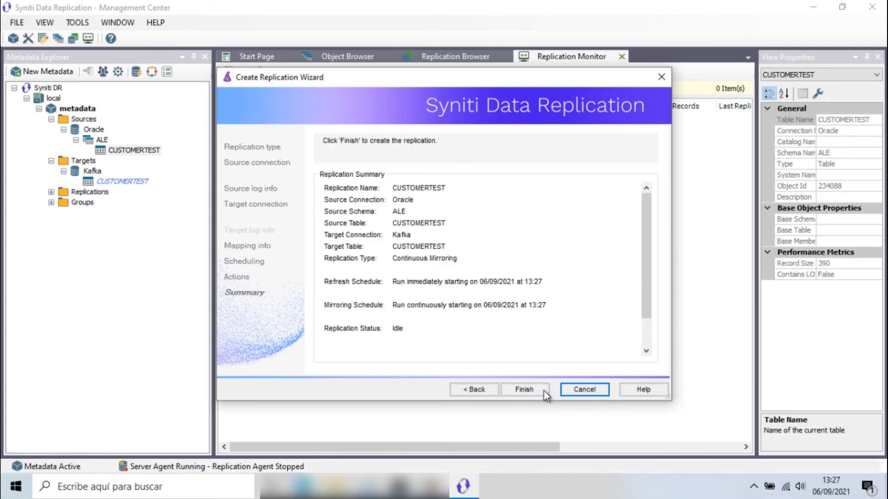
pyautogui.click(542, 390)
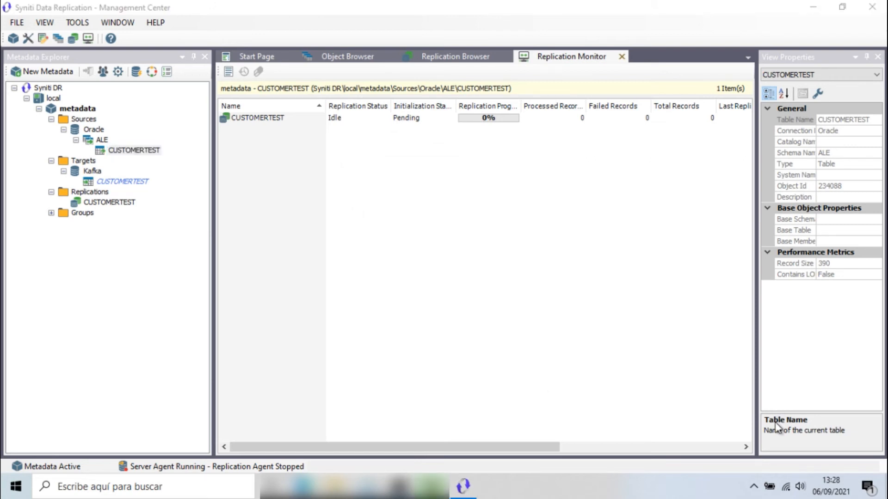
# Step: Start the Replication Agent as an application and select the CUSTOMERTEST row in Replication Monitor
pyautogui.click(754, 487)
pyautogui.rightClick(728, 461)
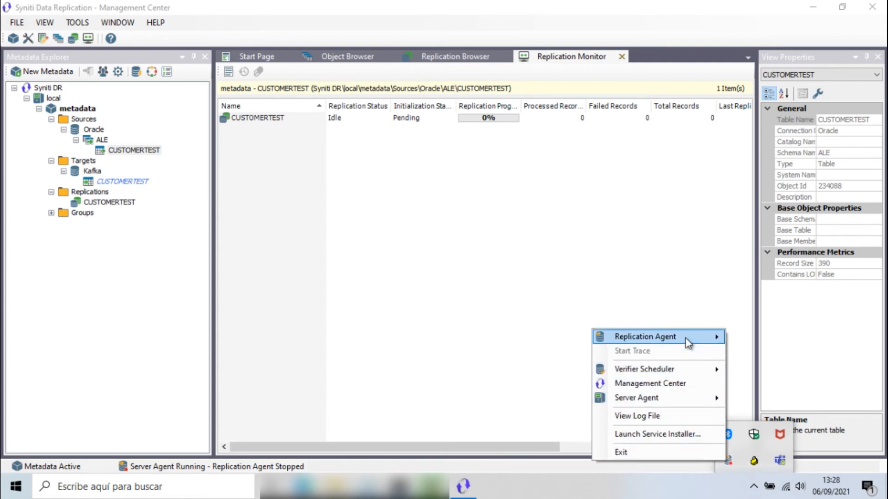
pyautogui.moveTo(687, 338)
pyautogui.moveTo(759, 342)
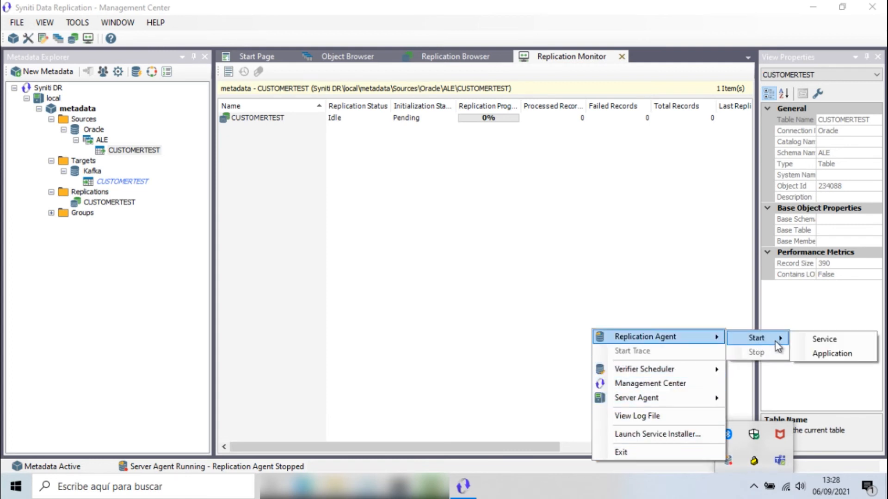
pyautogui.click(827, 357)
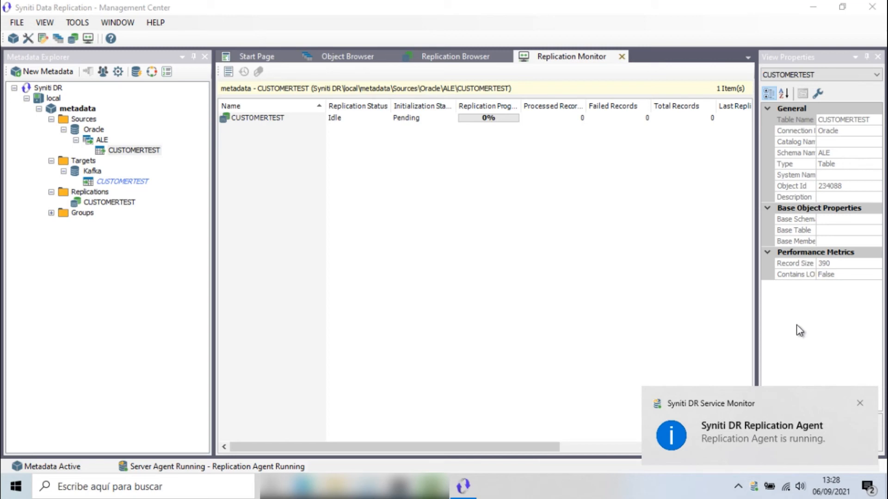
pyautogui.click(549, 118)
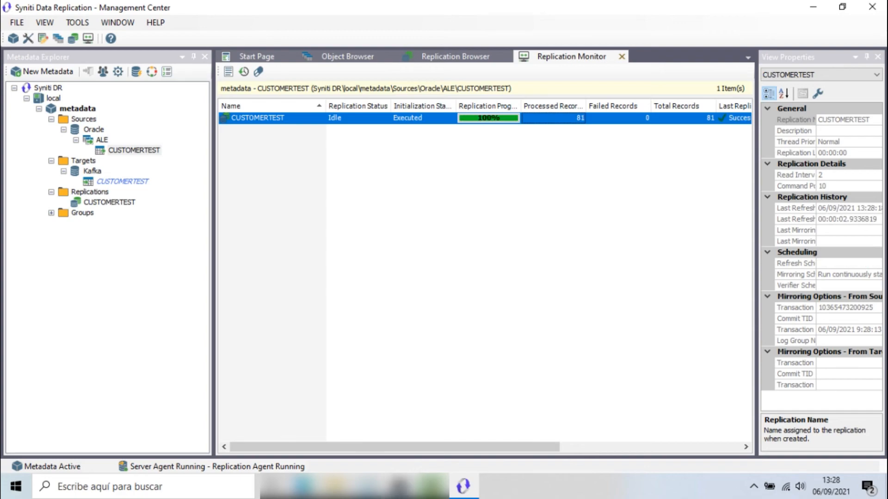
# Step: Bring up the Kafka consumer console and scroll through the CUSTOMERTEST JSON insert messages
pyautogui.click(402, 487)
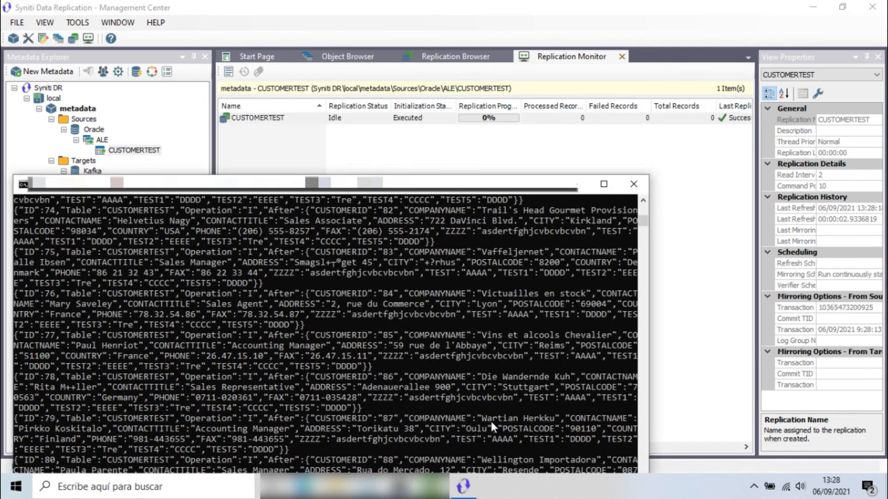
pyautogui.scroll(-5, 481, 370)
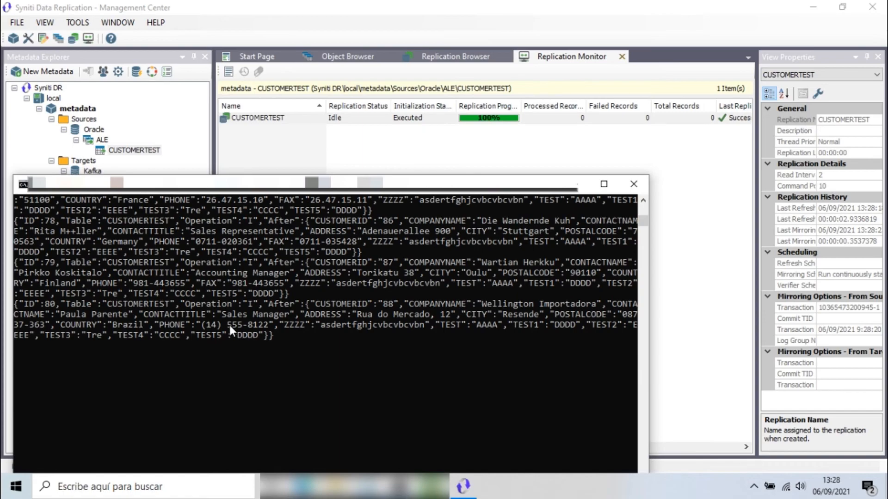
pyautogui.scroll(7, 333, 342)
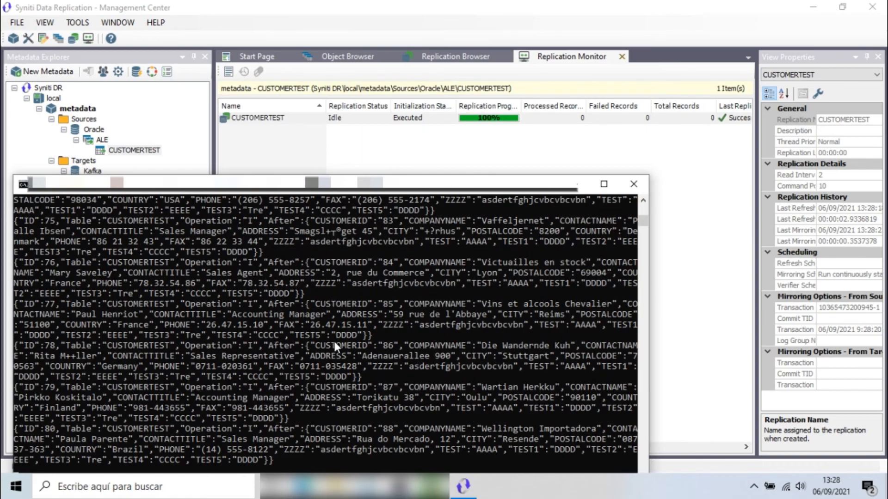
pyautogui.scroll(2, 331, 332)
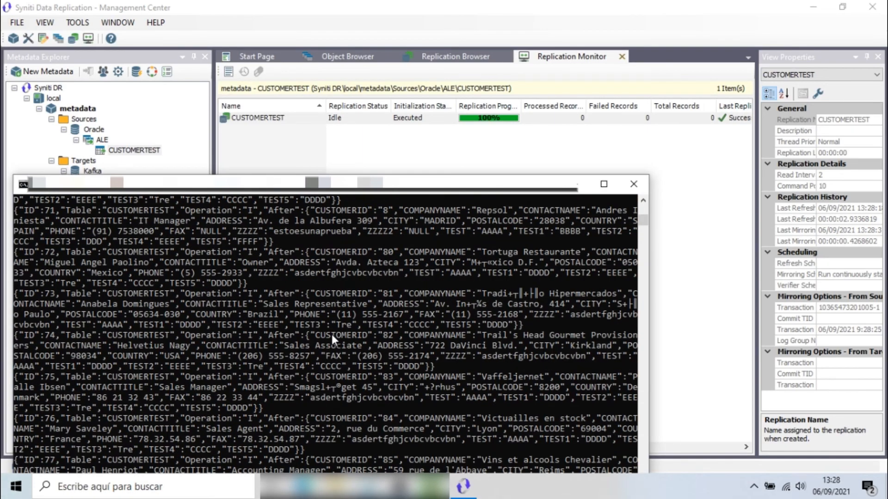
pyautogui.scroll(7, 331, 332)
pyautogui.scroll(1, 331, 332)
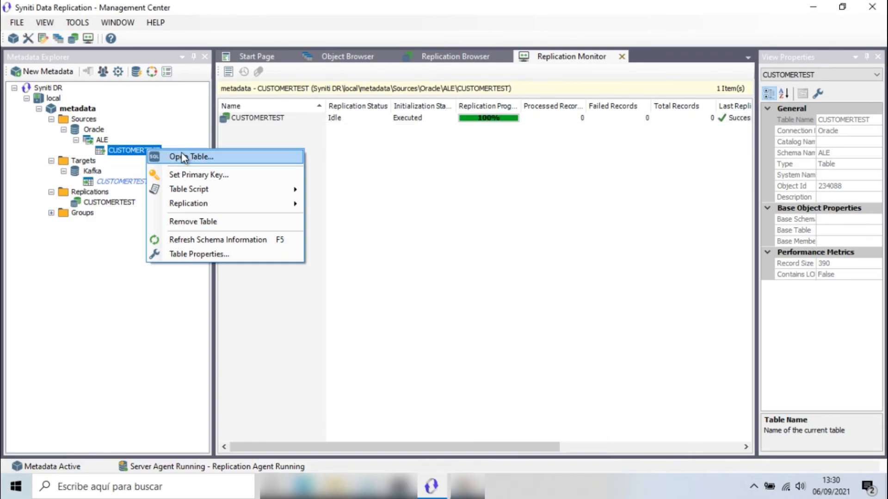
# Step: Open ALE.CUSTOMERTEST in a SQL query and pick out the row for CUSTOMERID 13
pyautogui.click(183, 154)
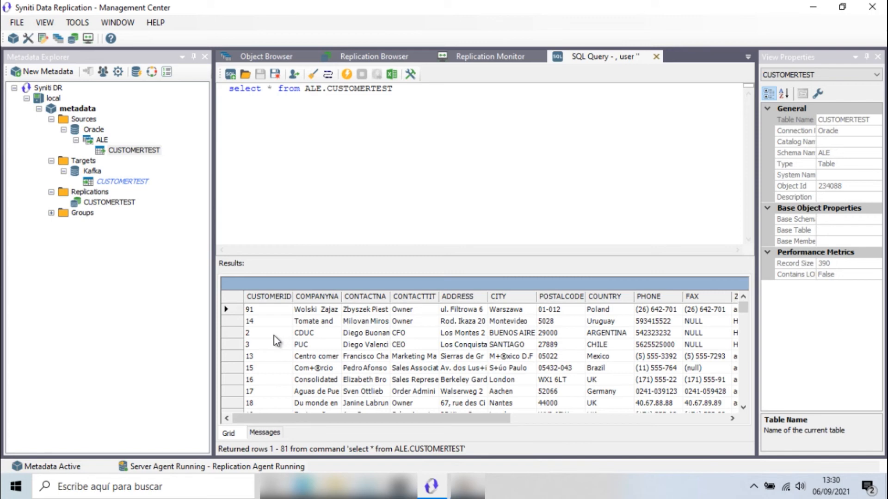
pyautogui.doubleClick(256, 356)
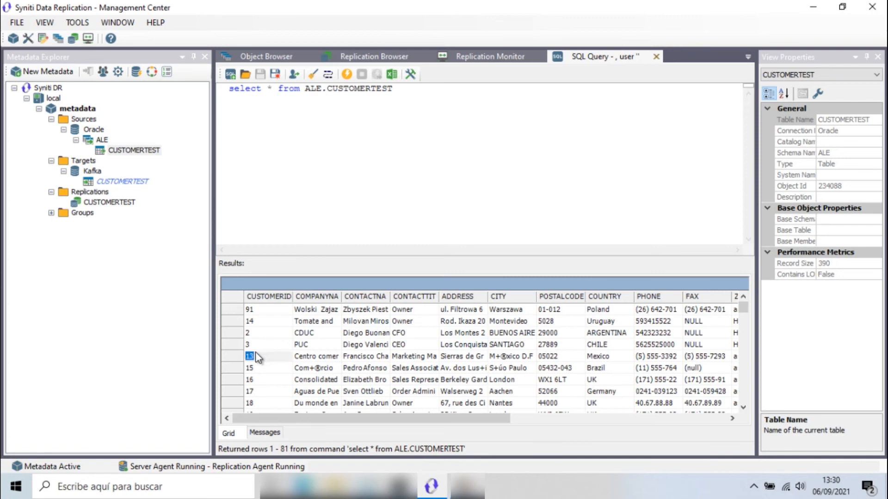
pyautogui.click(231, 358)
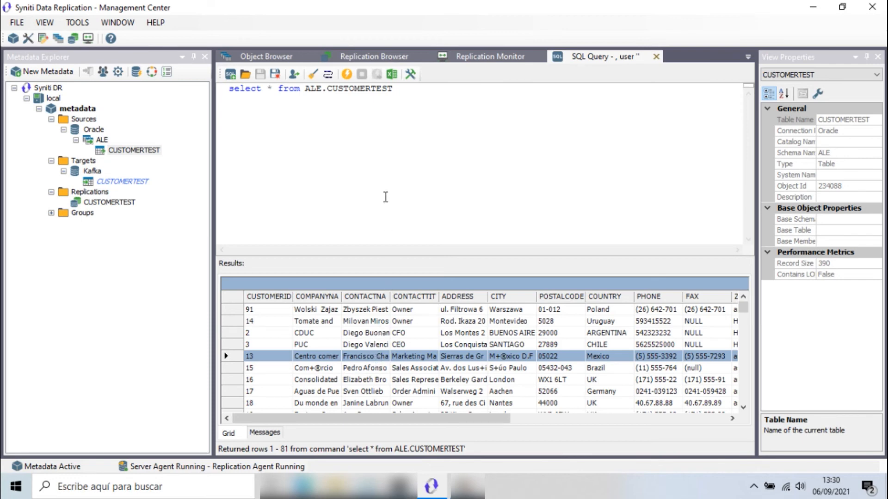
# Step: Paste an UPDATE of customer 13's contact name below the query and execute it alone
pyautogui.click(402, 90)
pyautogui.press('Return')
pyautogui.press('Return')
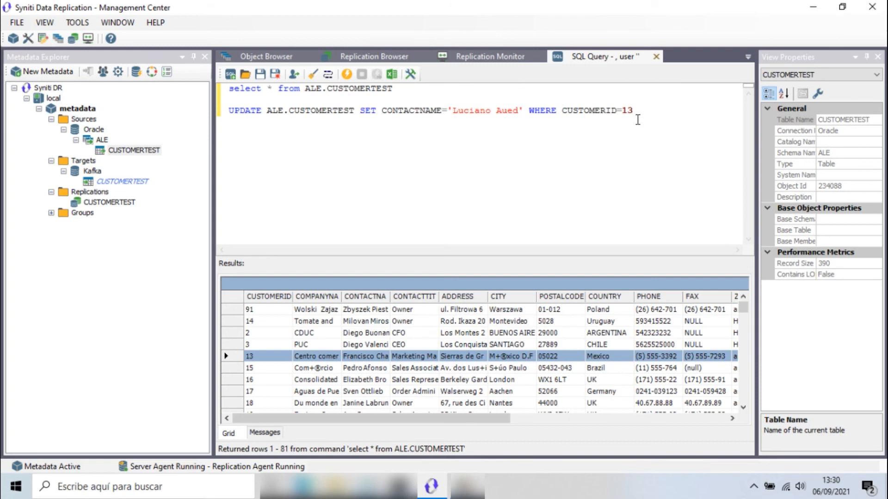
pyautogui.moveTo(638, 109); pyautogui.dragTo(230, 113)
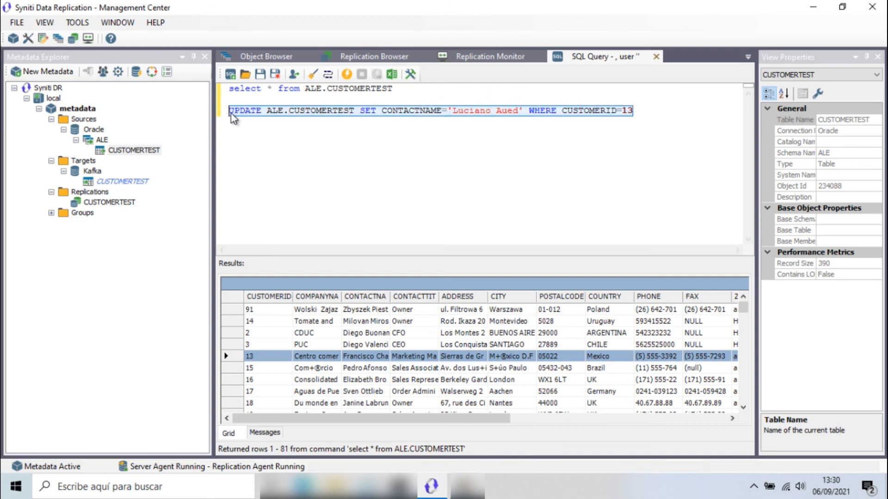
pyautogui.click(346, 75)
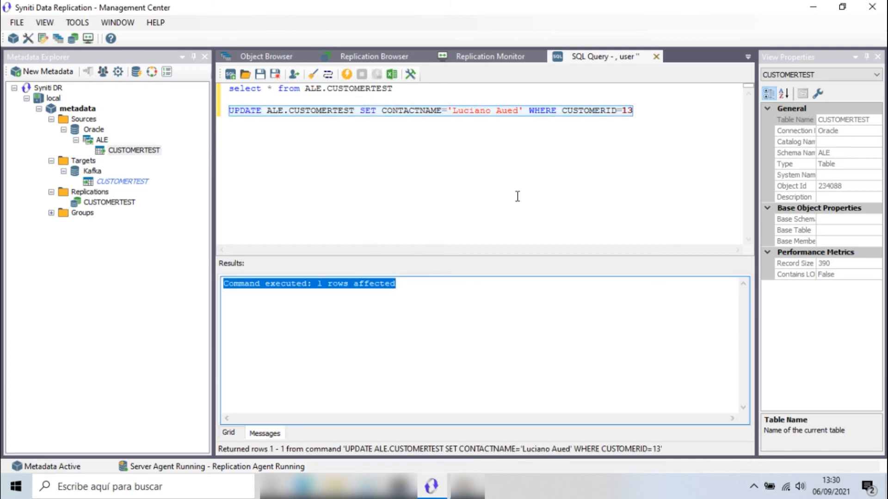
# Step: Check CUSTOMERTEST's latest mirroring details, then view the update message in the Kafka console
pyautogui.click(479, 54)
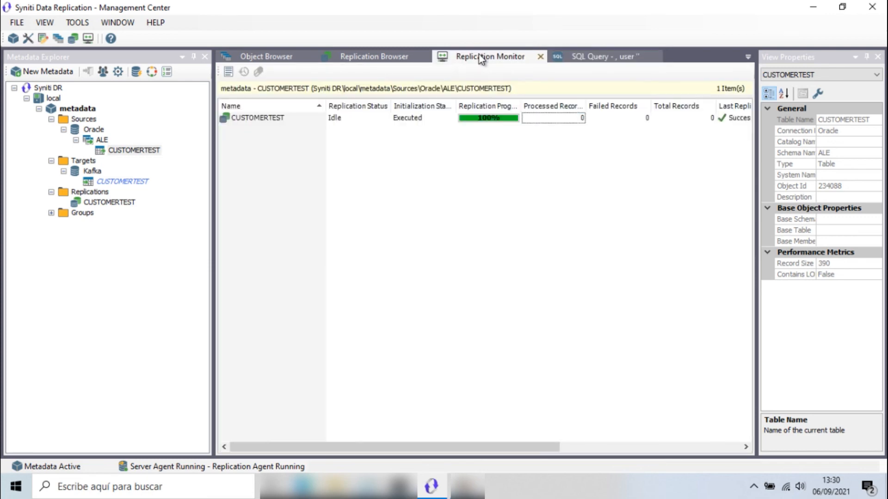
pyautogui.click(546, 122)
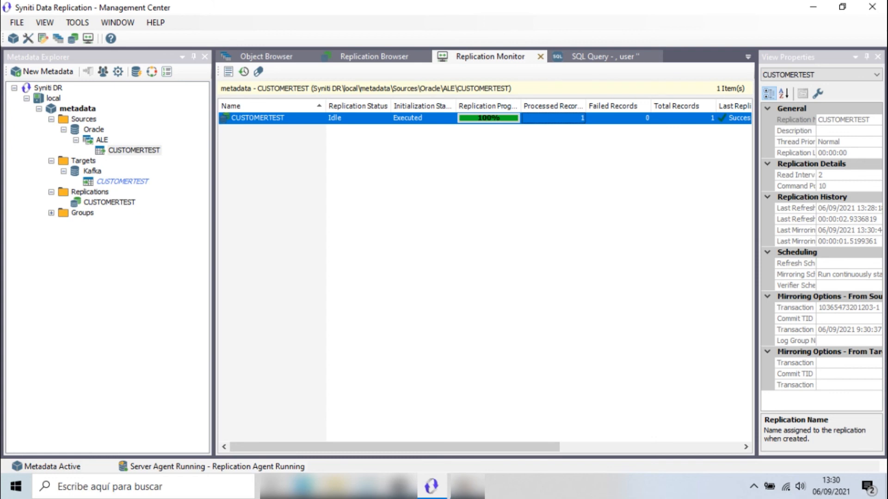
pyautogui.click(403, 486)
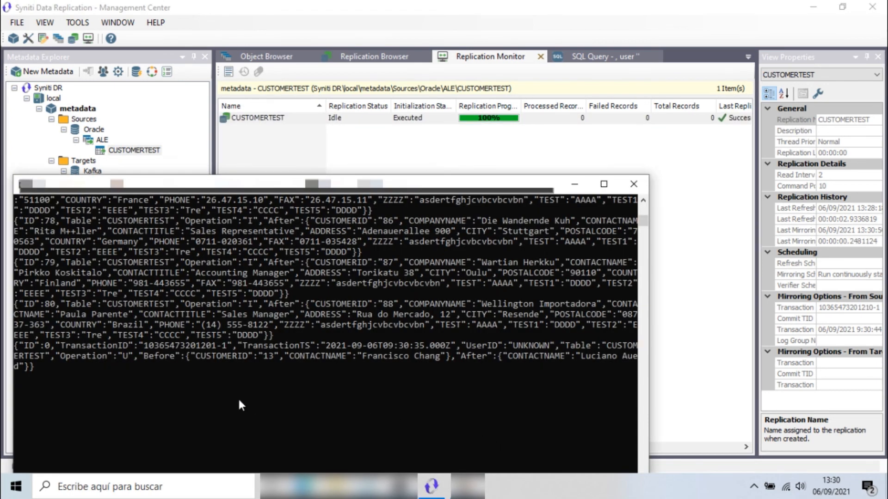